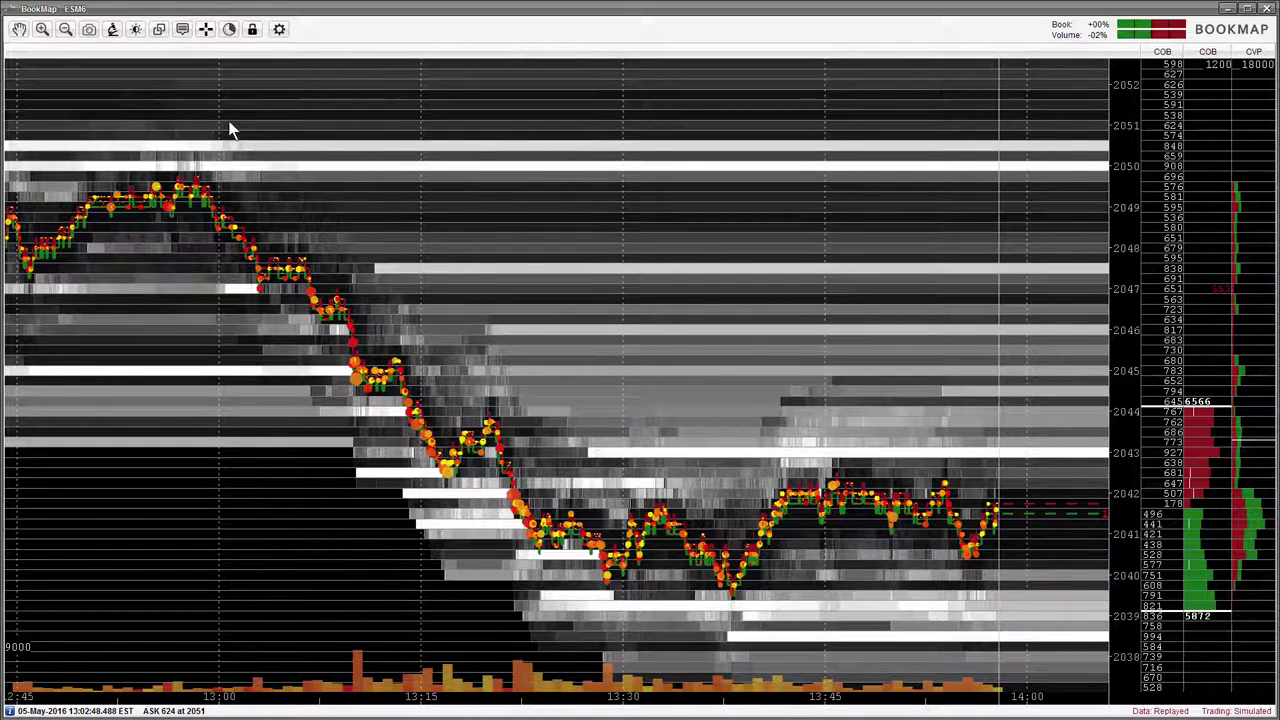
Step: Zoom the ESM6 heatmap in and out until it spans roughly 13:15 to 14:00
left_click(42, 33)
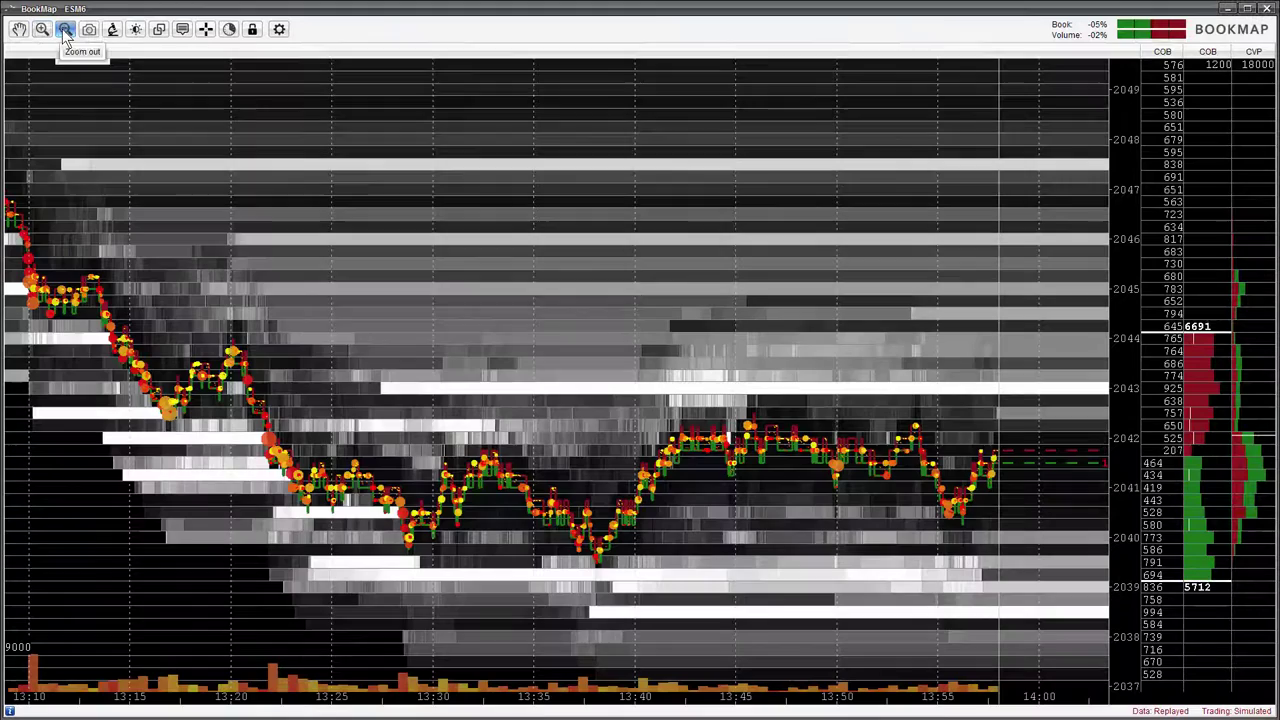
left_click(65, 31)
left_click(65, 31)
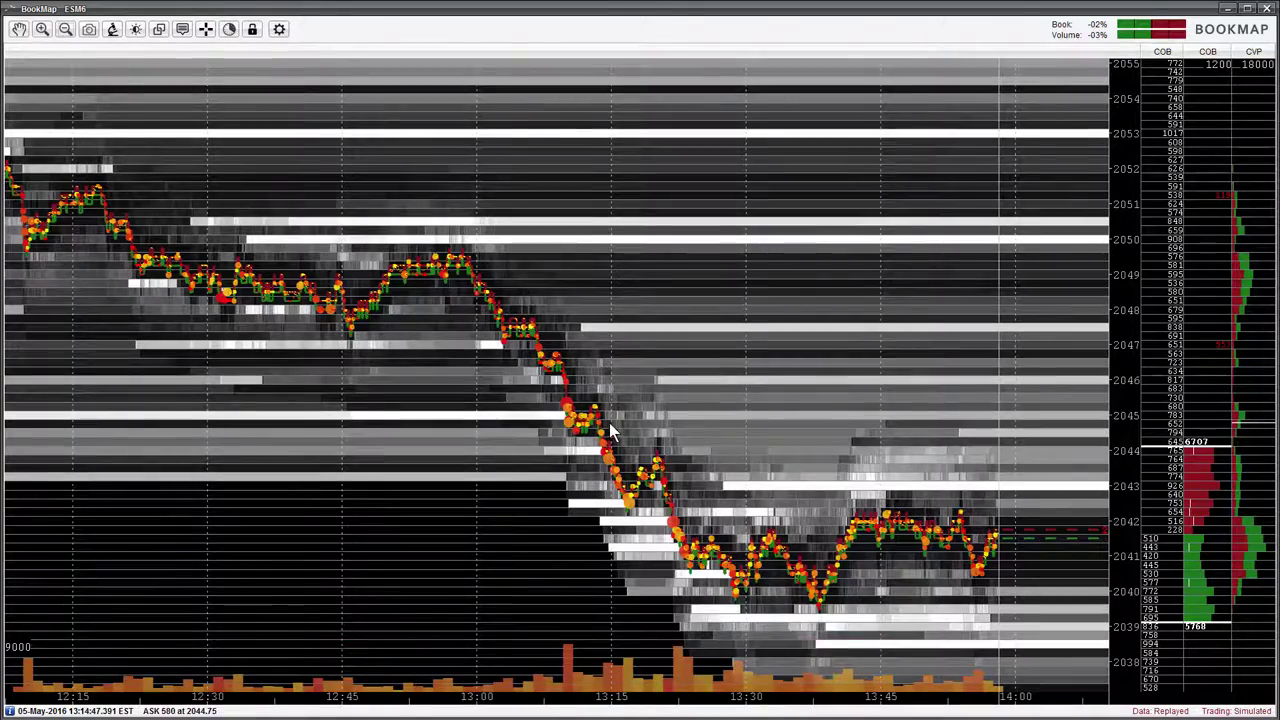
scroll(611, 431, "up", 5)
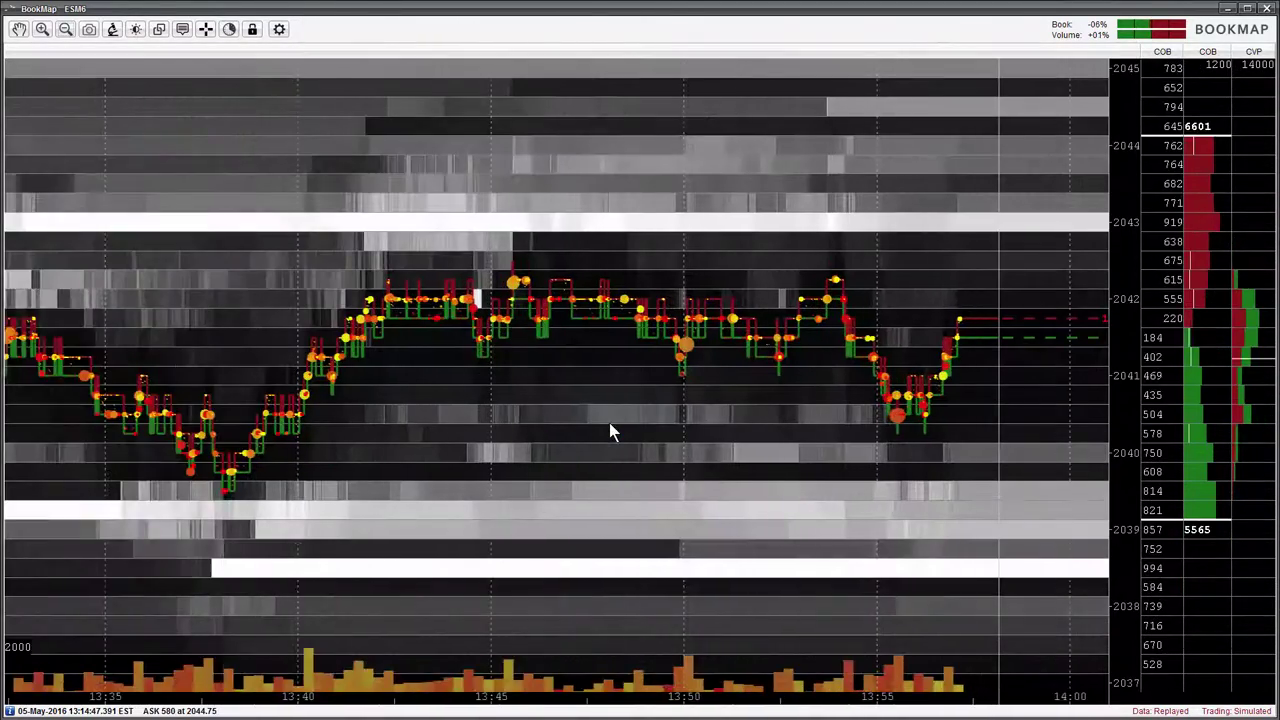
scroll(611, 431, "down", 3)
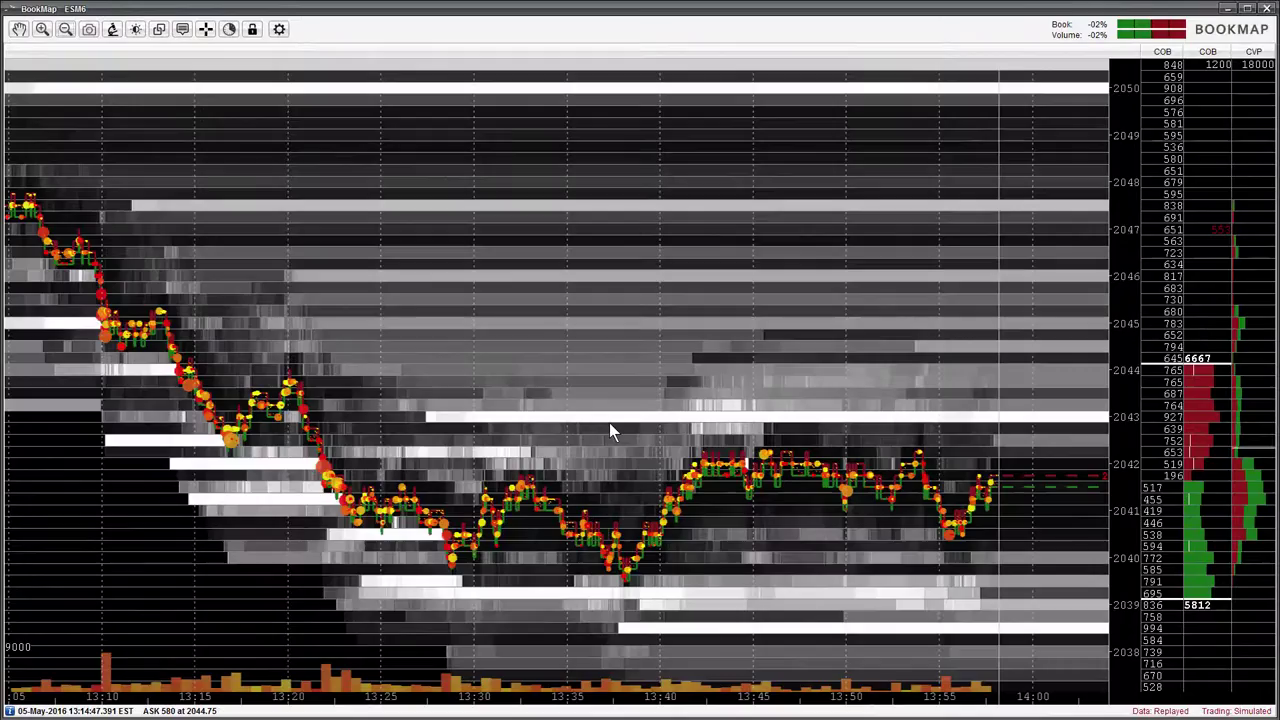
scroll(611, 431, "down", 2)
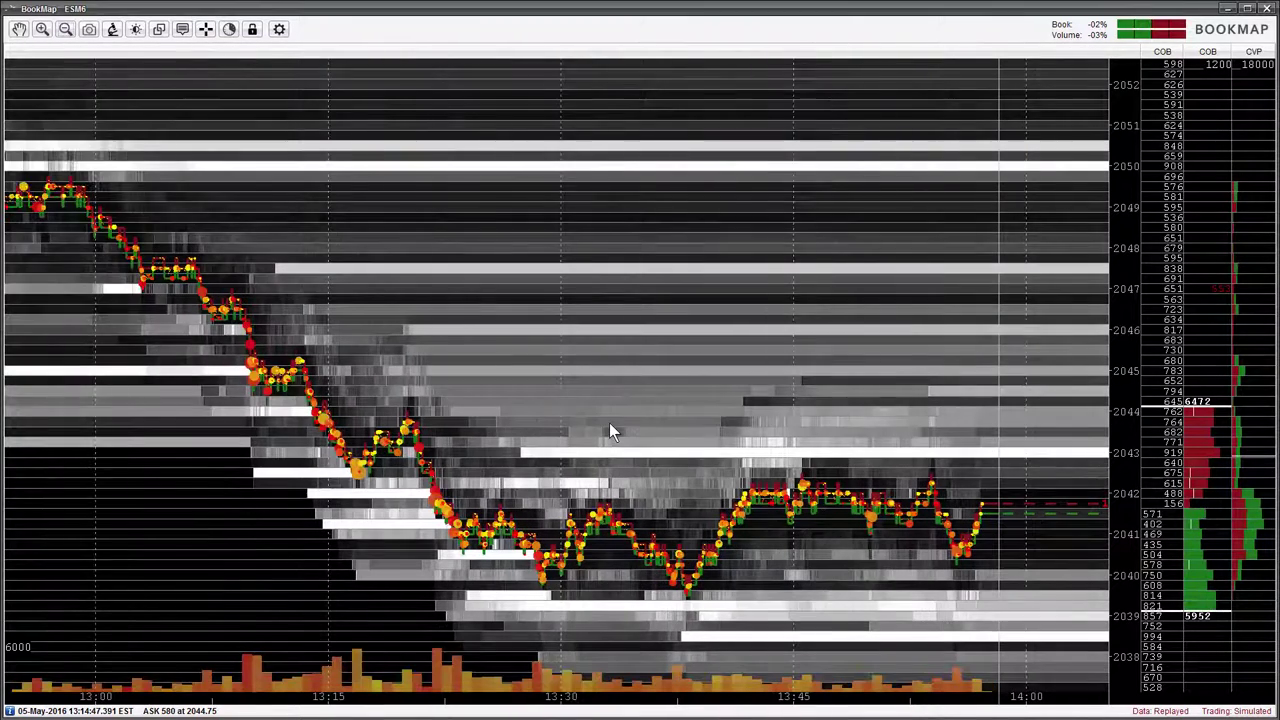
scroll(612, 431, "up", 1)
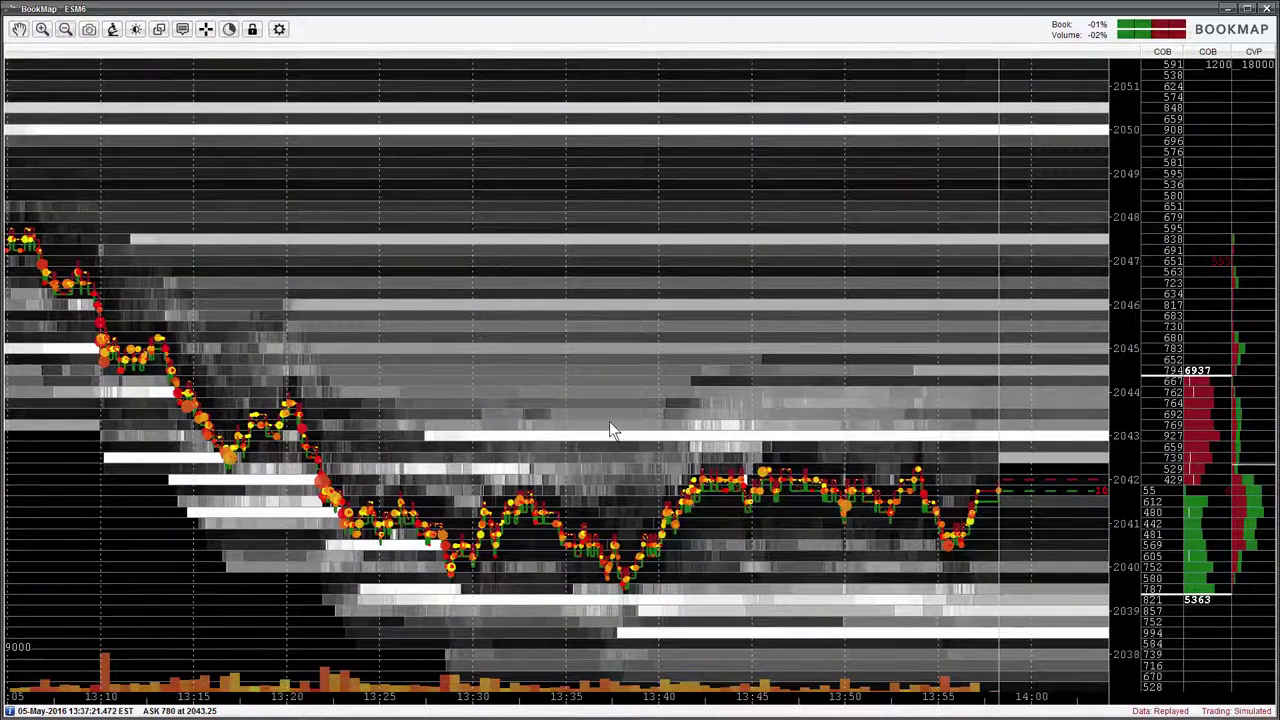
scroll(612, 431, "up", 1)
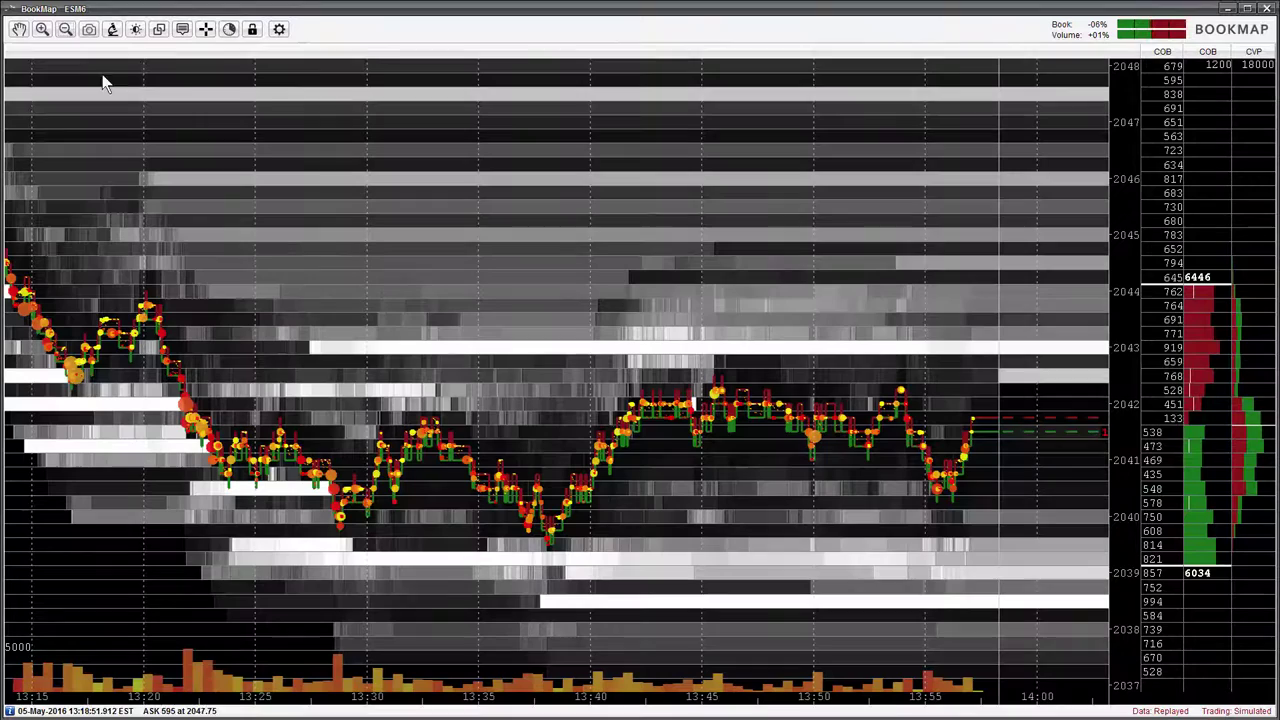
Step: Pan the heatmap back in time and zoom to frame the 13:10–13:26 selloff
left_click(19, 30)
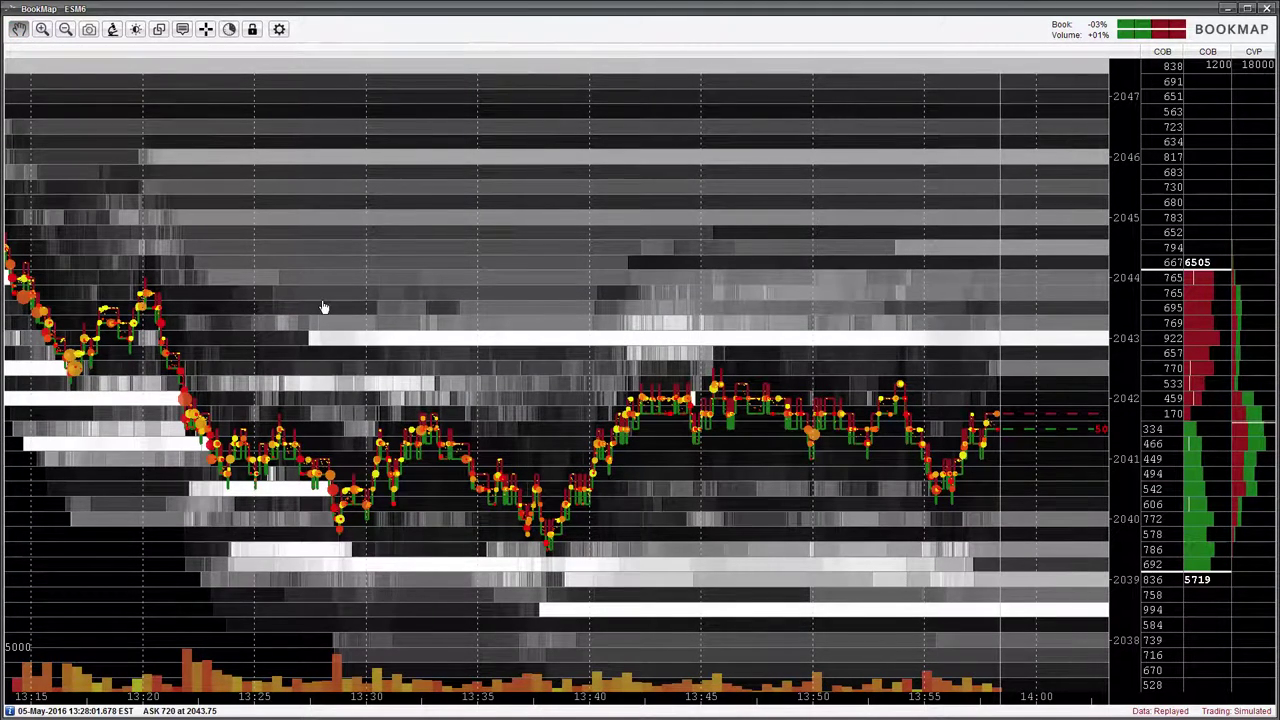
left_click_drag(347, 306, 743, 346)
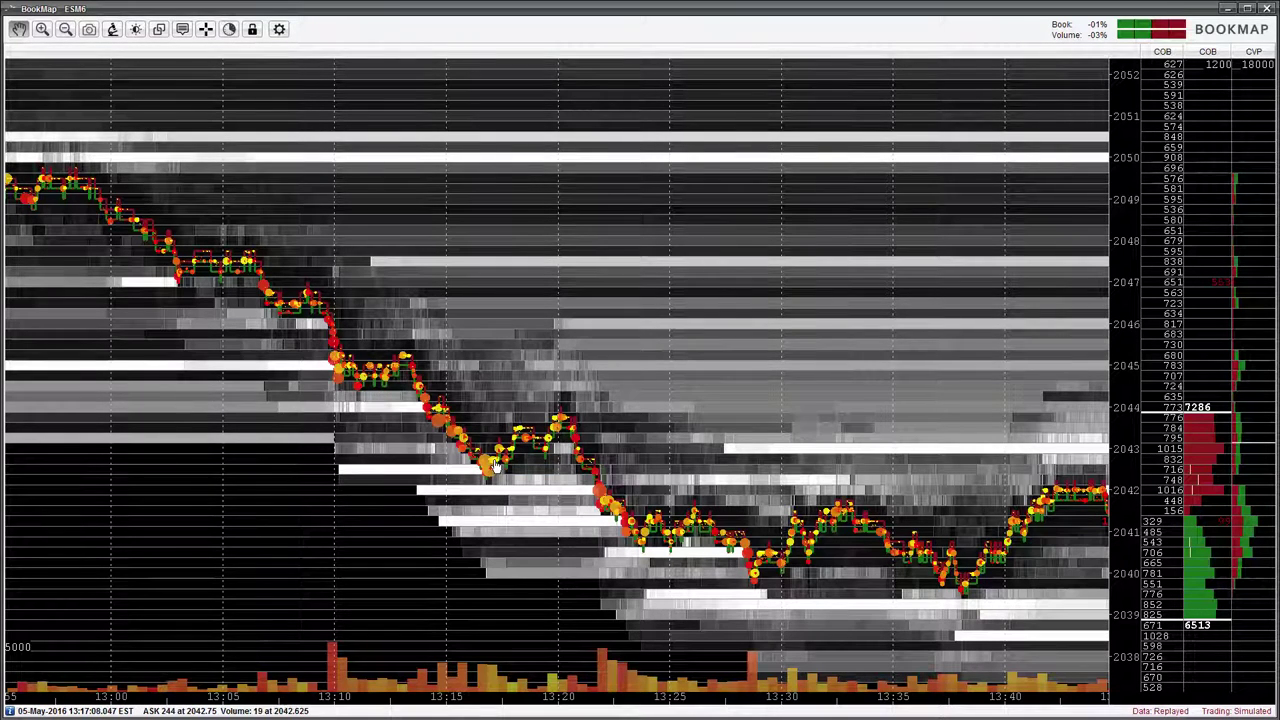
scroll(491, 468, "up", 5)
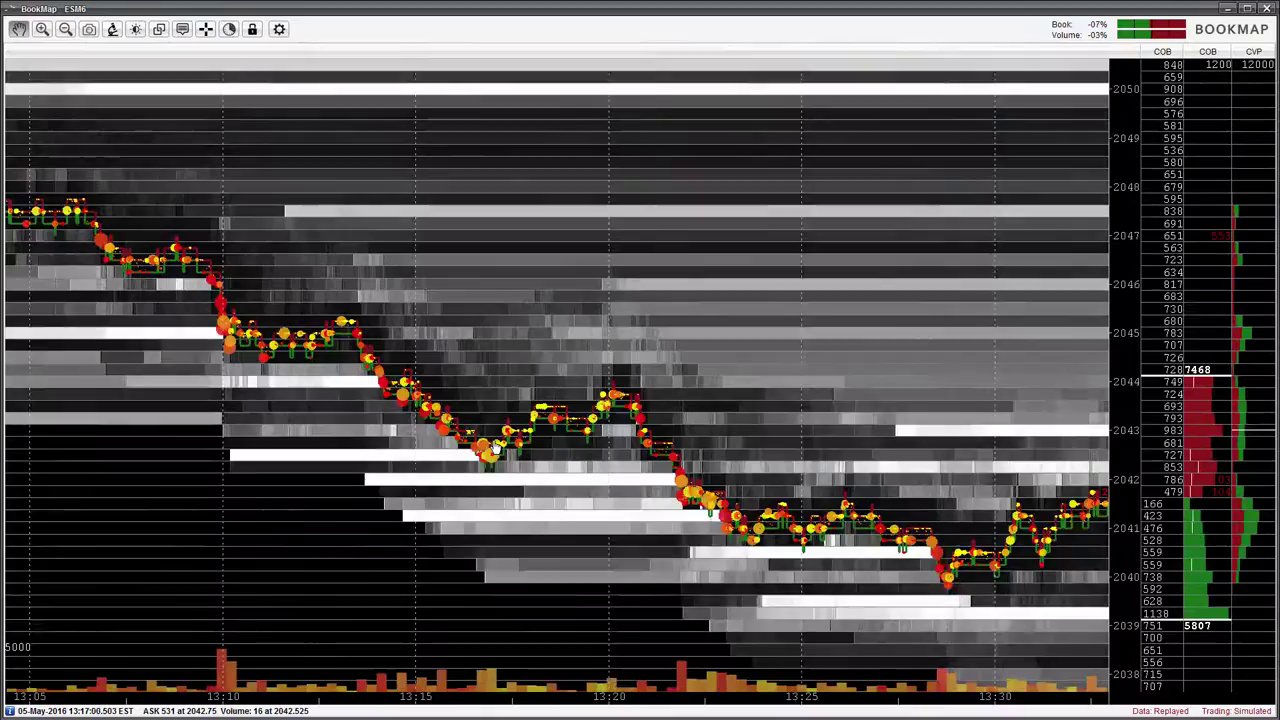
scroll(491, 447, "up", 4)
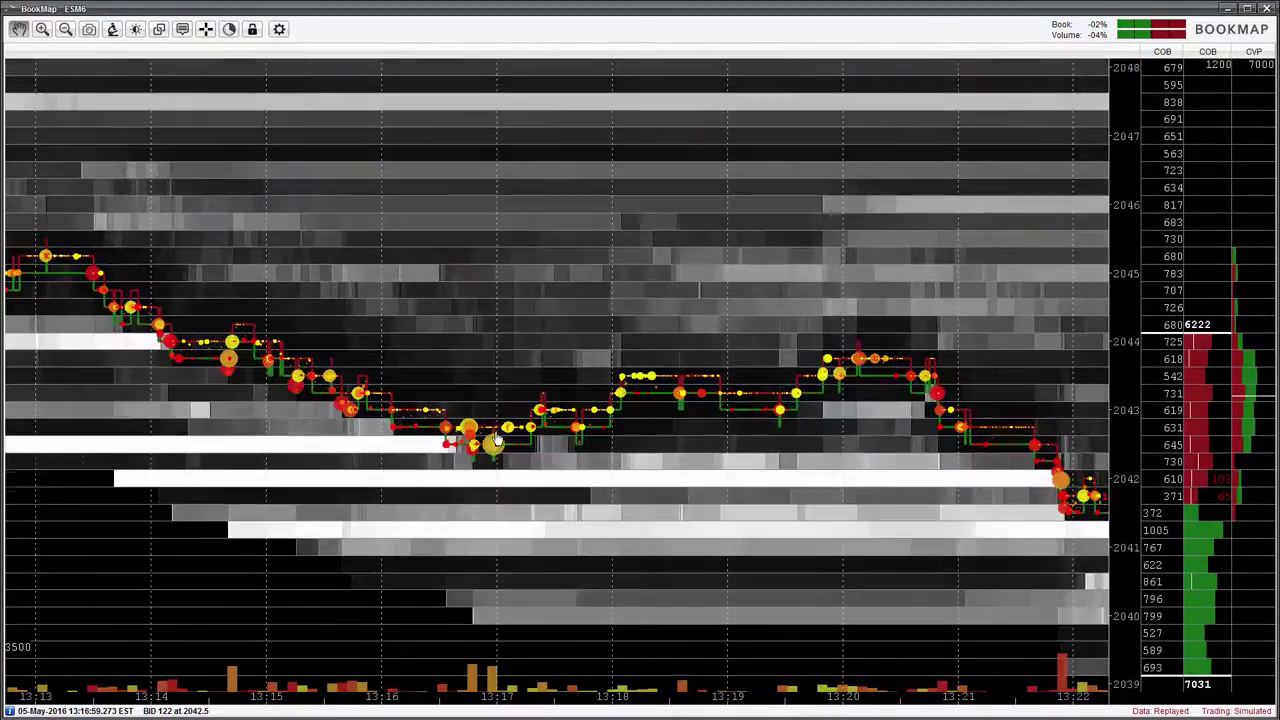
scroll(497, 450, "up", 2)
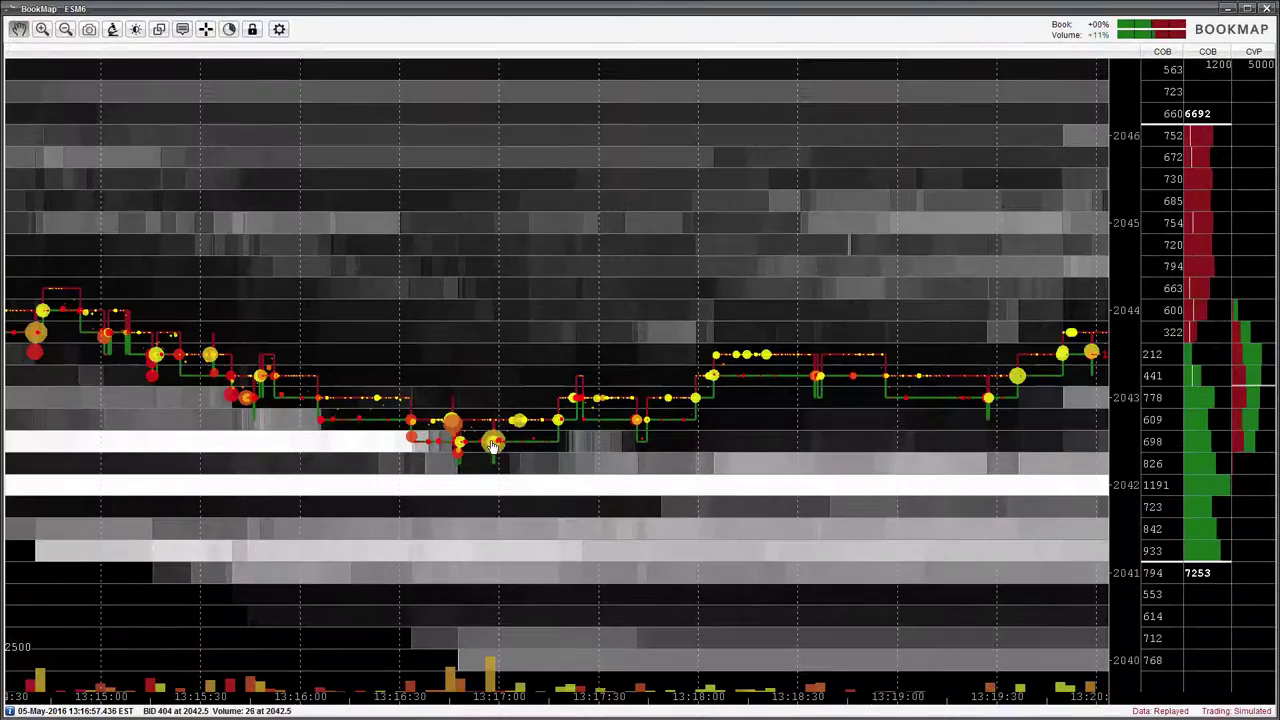
scroll(492, 445, "down", 5)
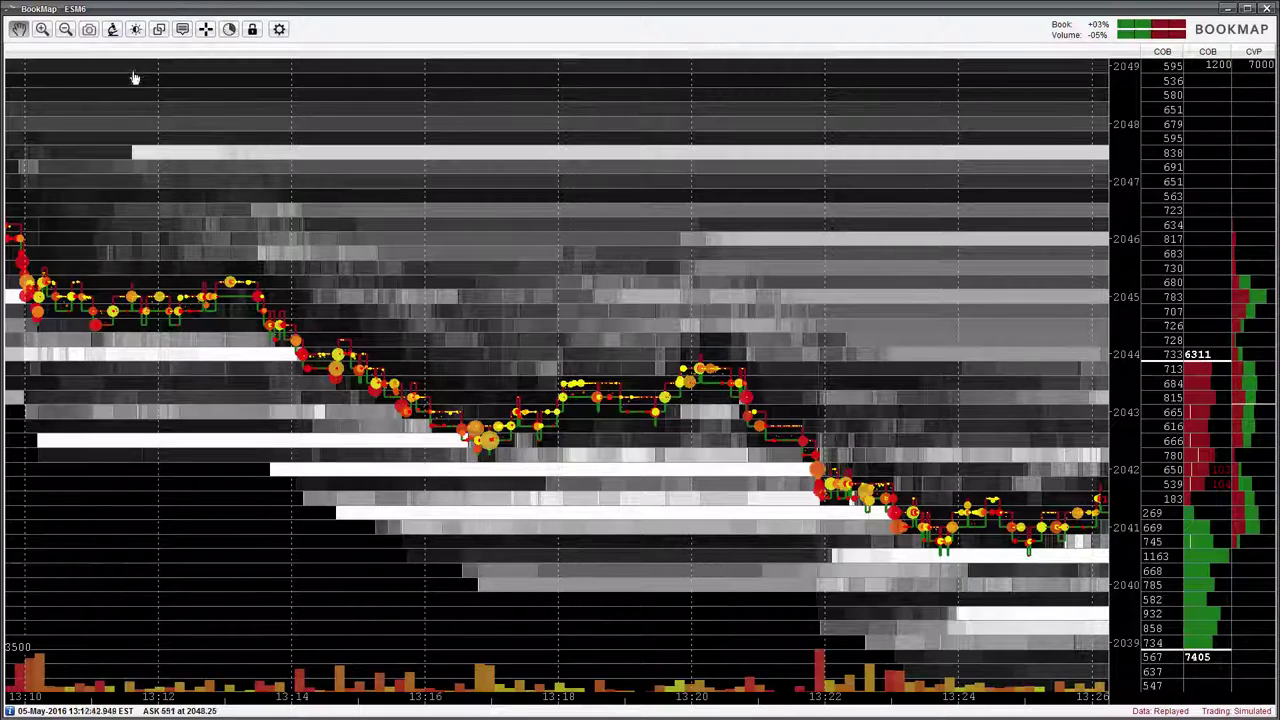
Step: Jump back to the latest data and zoom to show 13:15–14:00 with prices 2037–2047
left_click(17, 30)
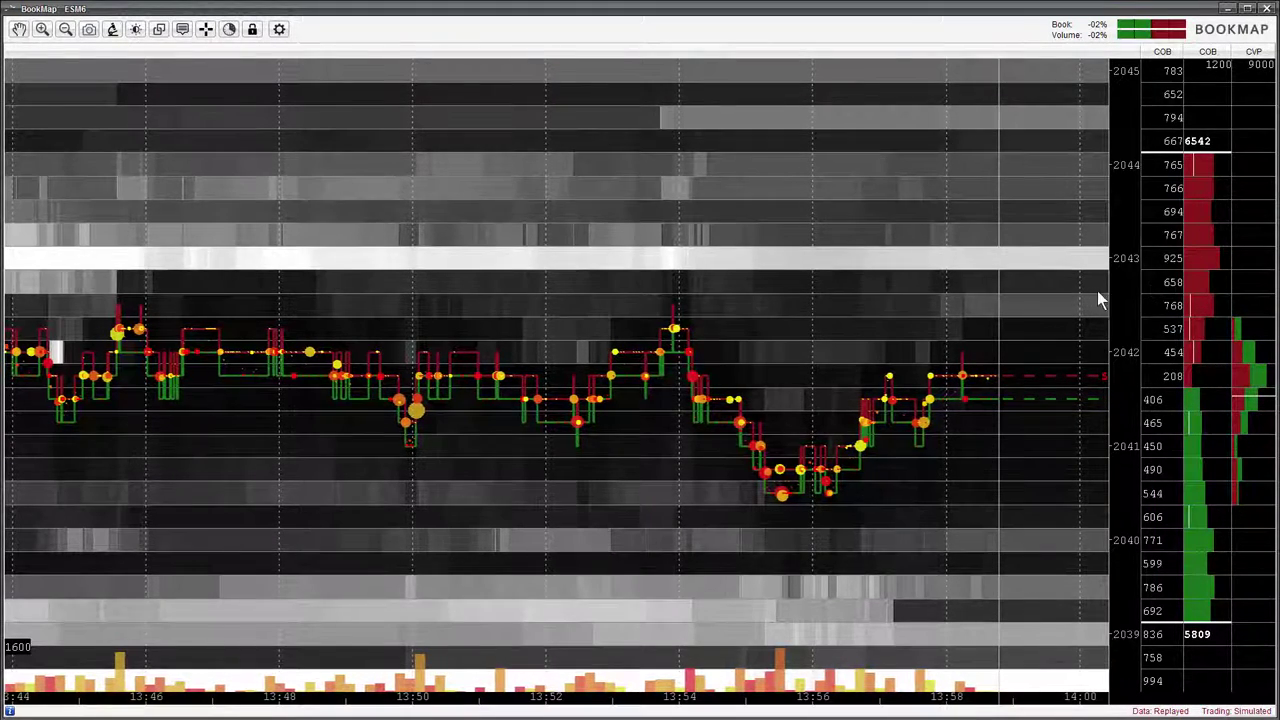
scroll(1166, 290, "down", 5)
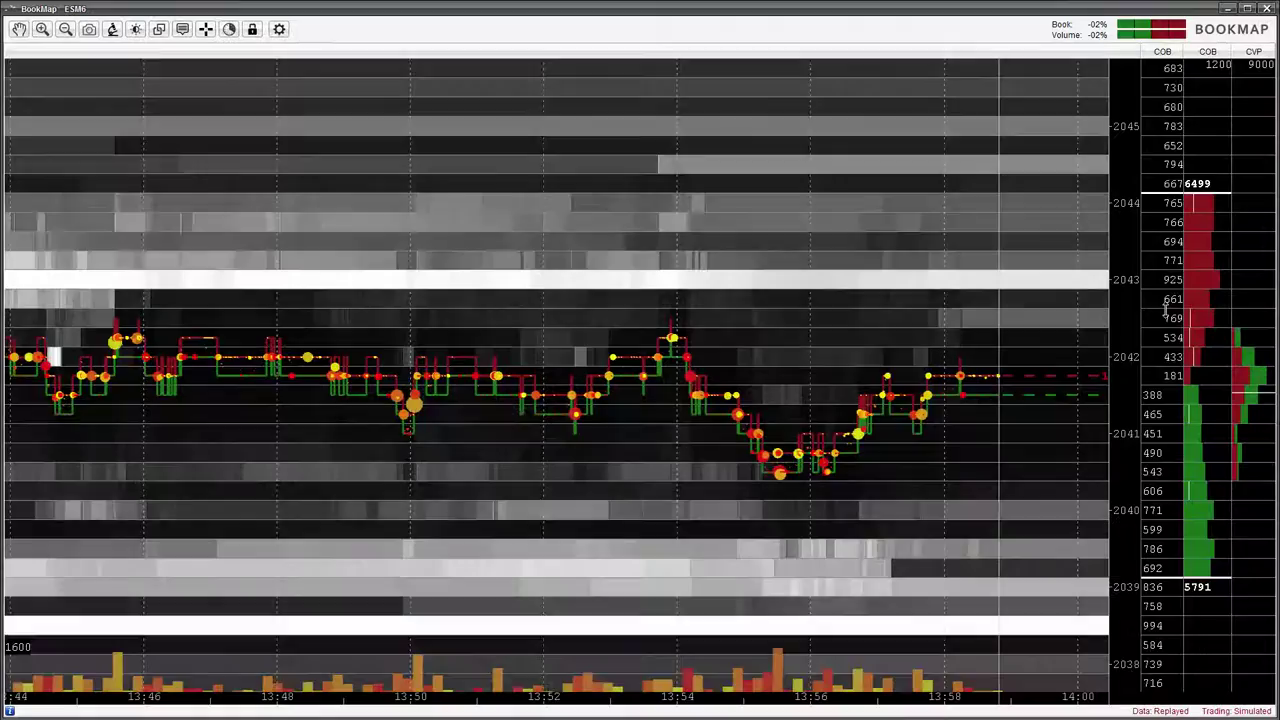
scroll(1166, 358, "up", 5)
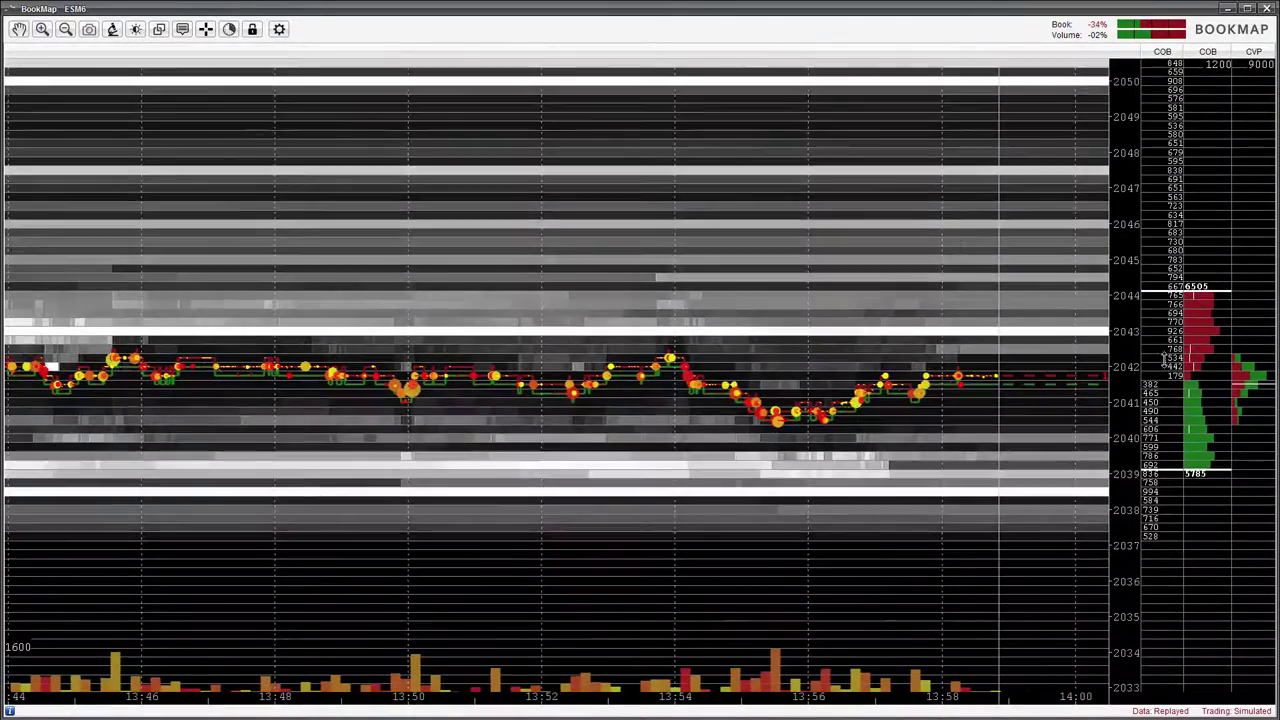
scroll(1162, 292, "down", 3)
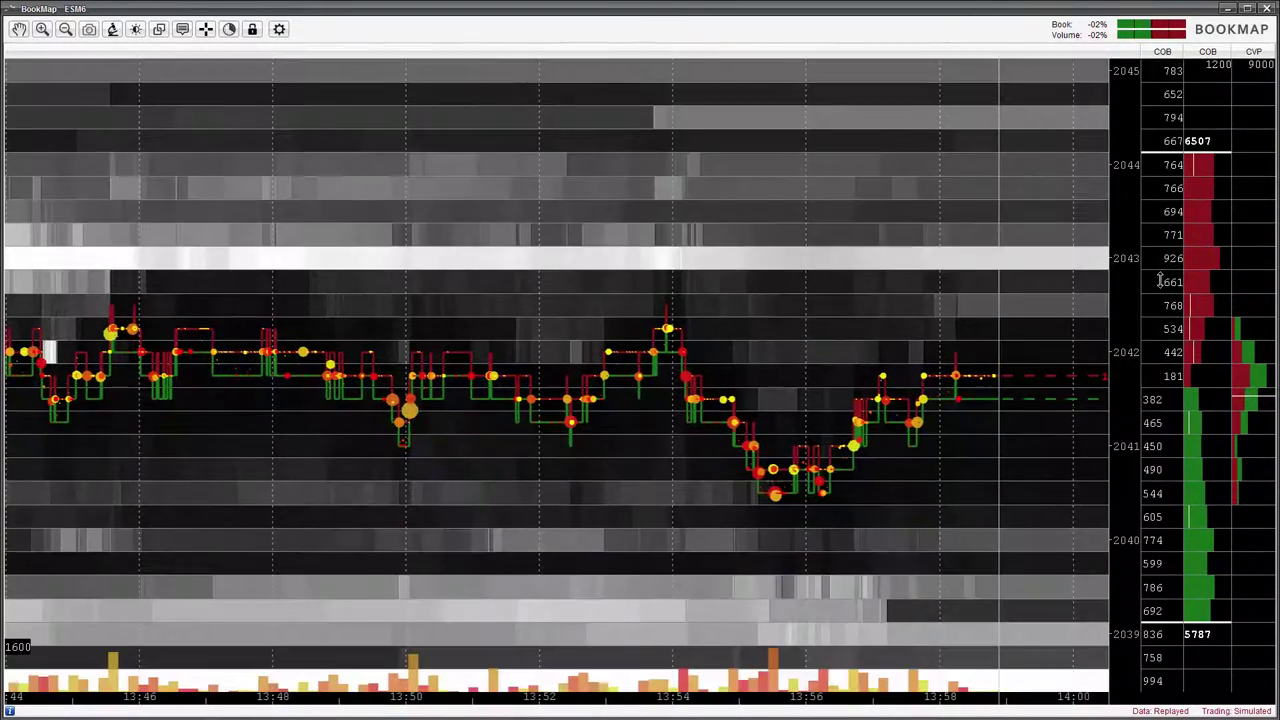
scroll(843, 345, "down", 6)
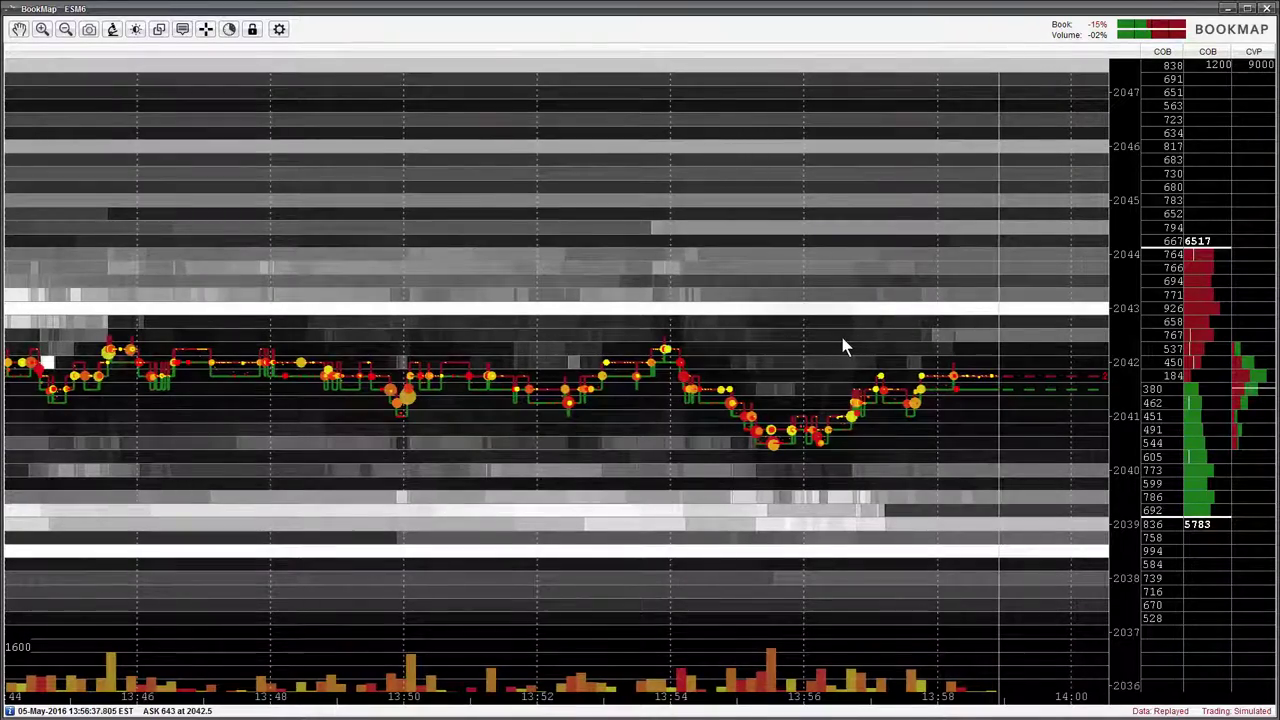
scroll(840, 345, "down", 3)
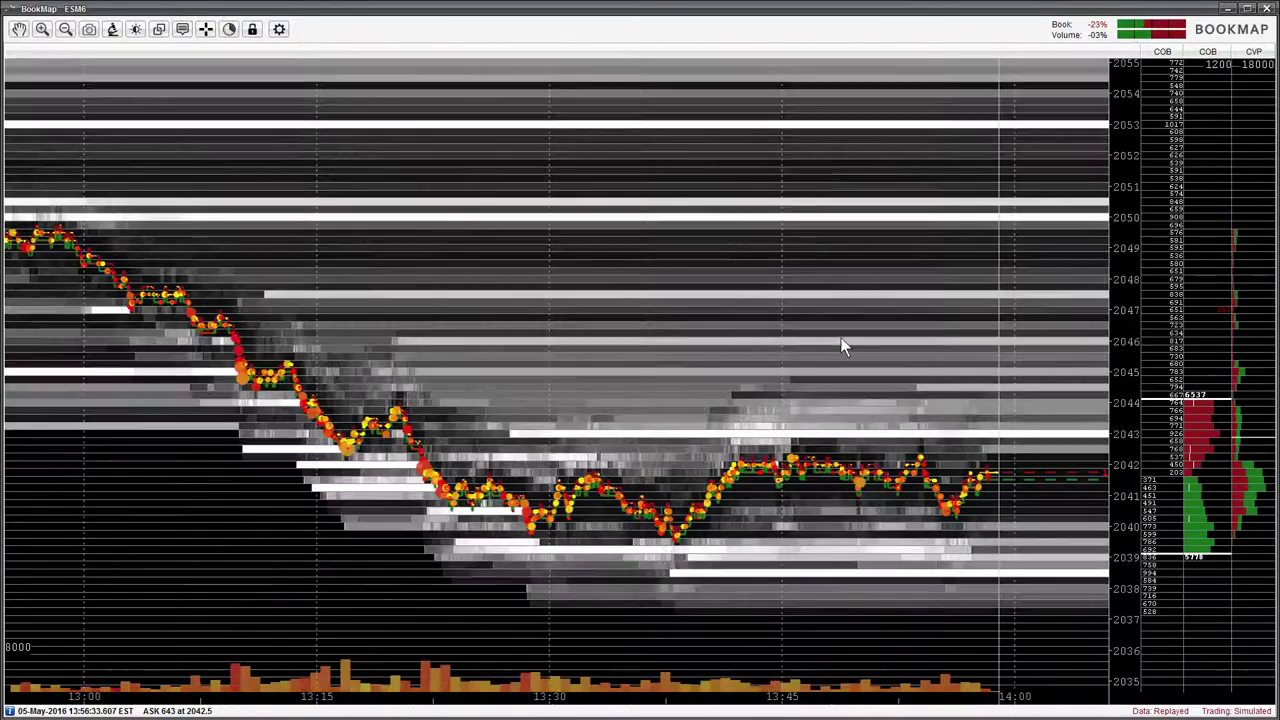
scroll(1168, 372, "down", 4)
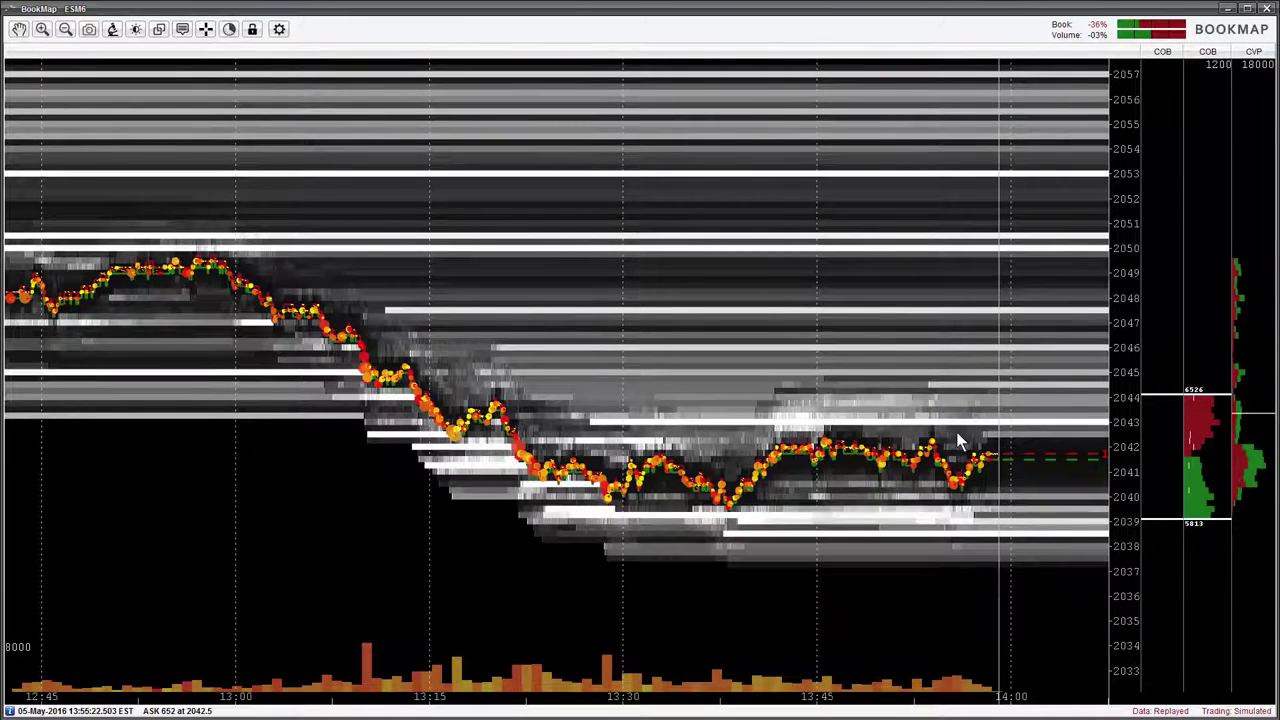
scroll(958, 442, "up", 3)
scroll(1164, 396, "up", 3)
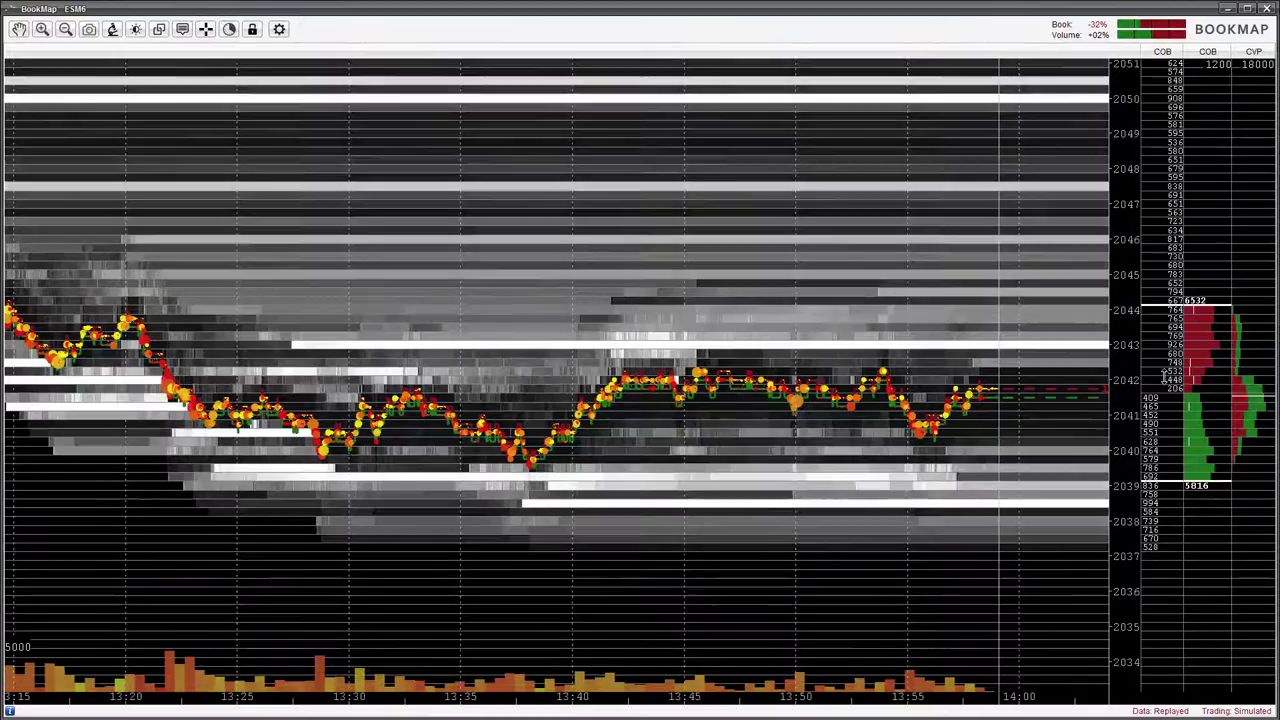
scroll(1158, 300, "up", 2)
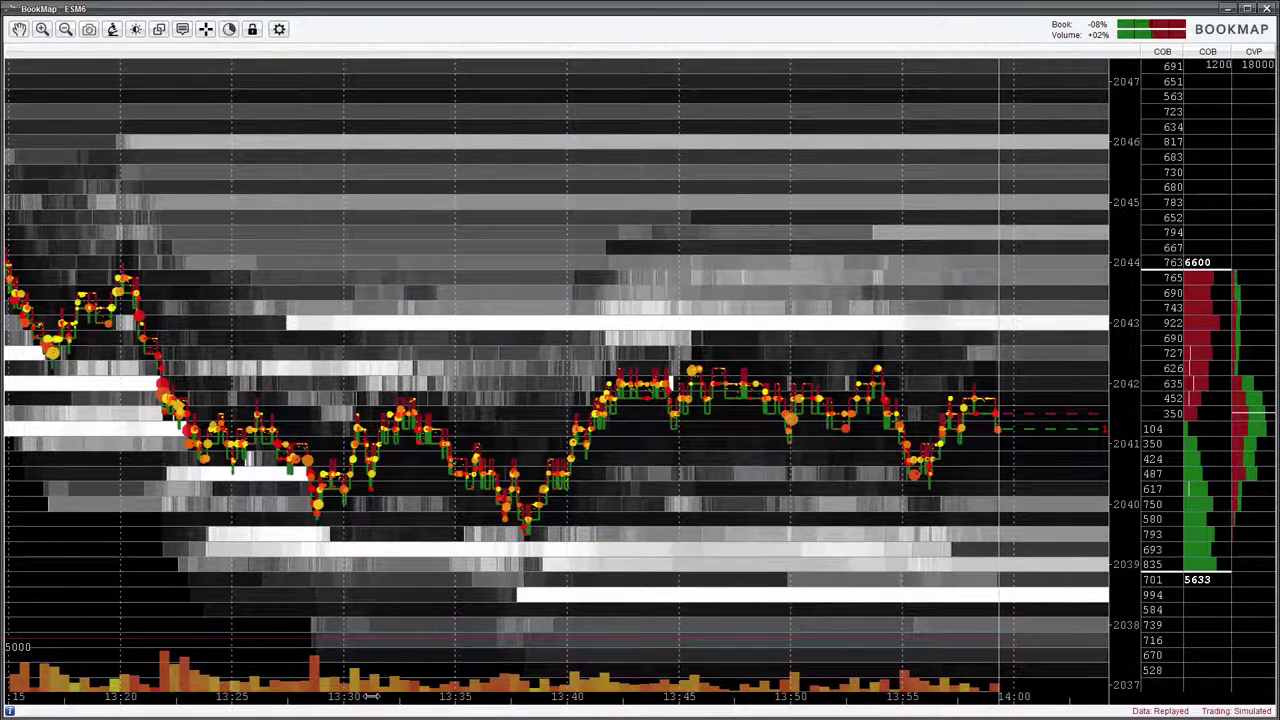
Step: Rescale the time axis by dragging it, keeping 13:15–14:00 visible
left_click_drag(370, 696, 276, 680)
scroll(530, 697, "down", 3)
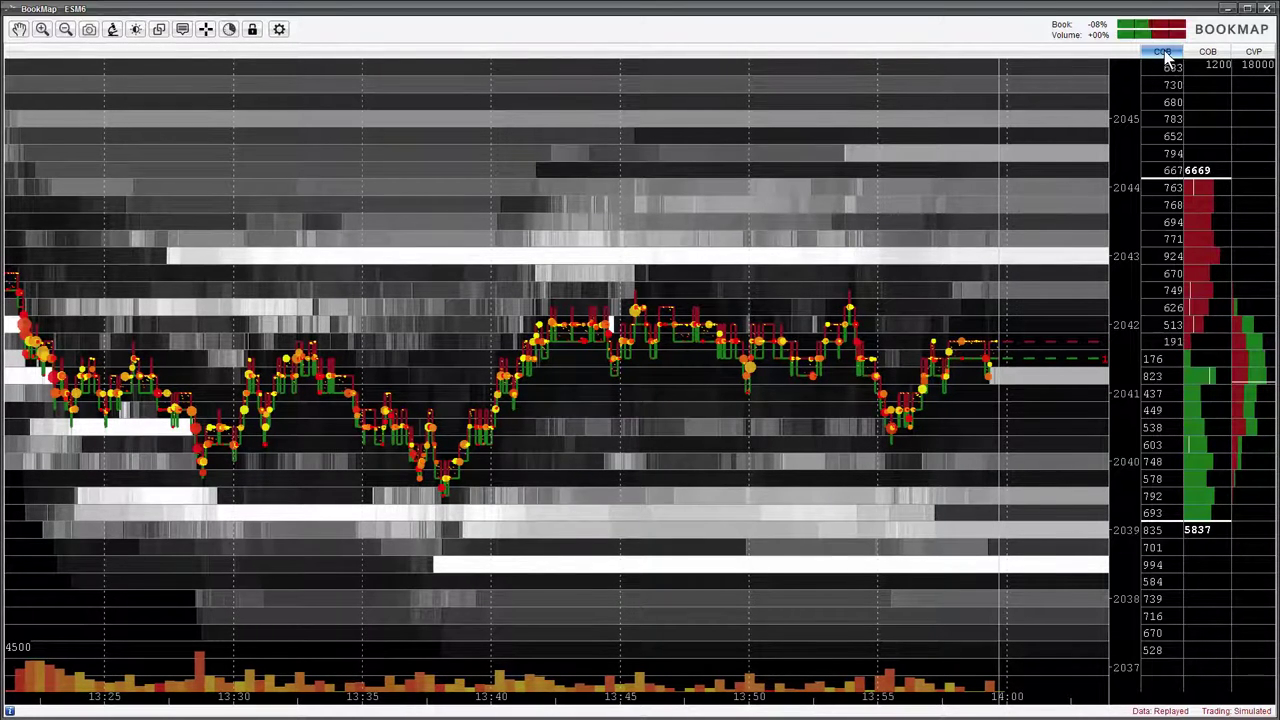
Step: Drag the COB column header to the right so the two order-book columns swap places
left_click_drag(1165, 57, 49, 61)
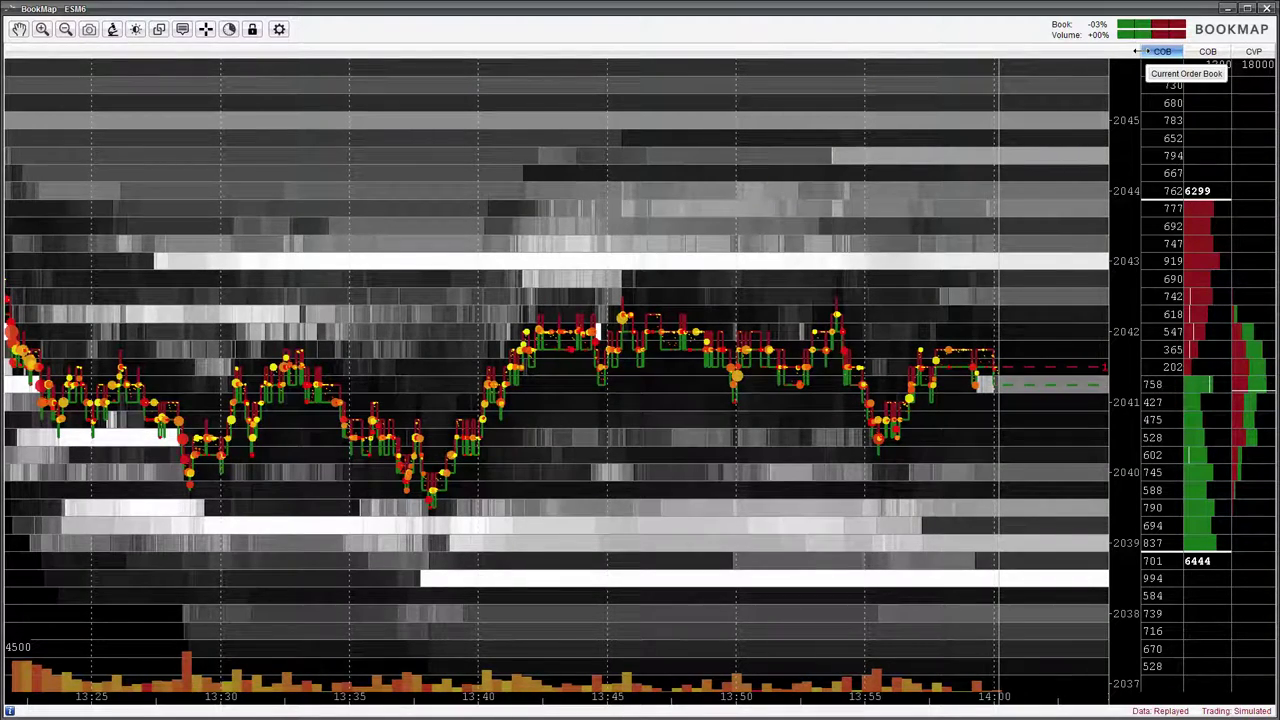
Step: Widen the order-book panel and narrow its first COB column
left_click_drag(1137, 51, 1067, 62)
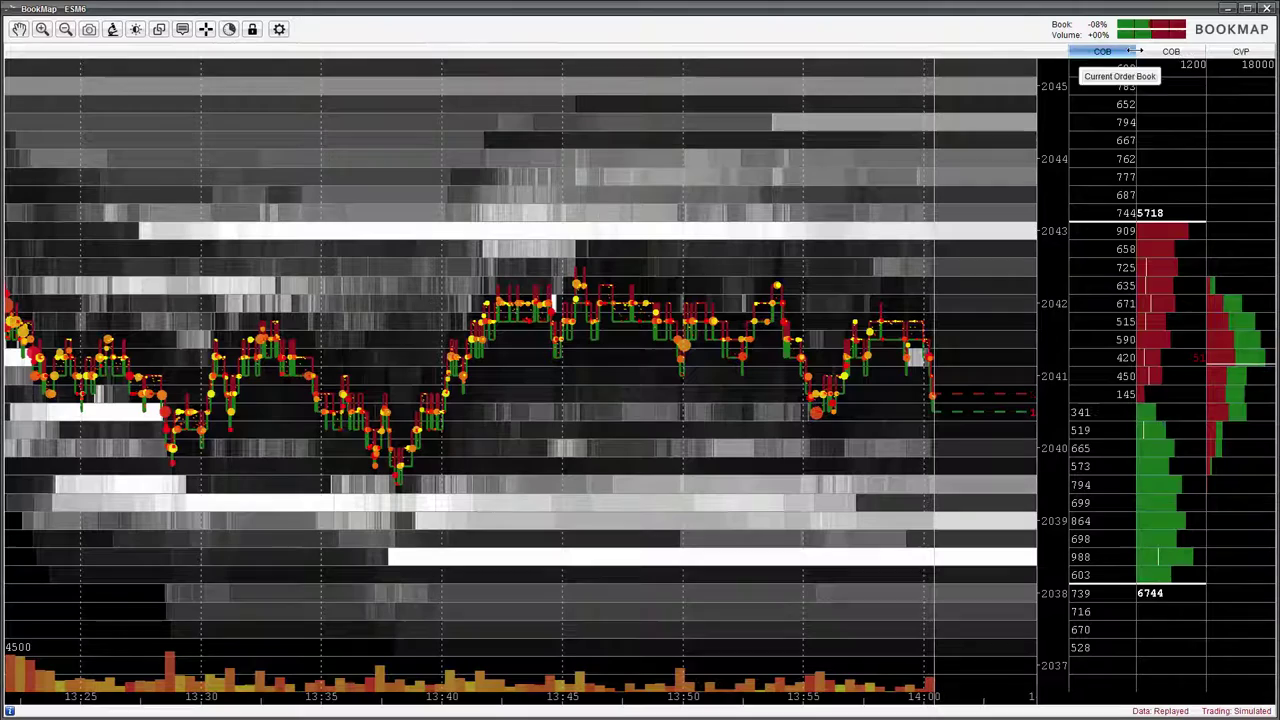
left_click_drag(1136, 50, 1124, 52)
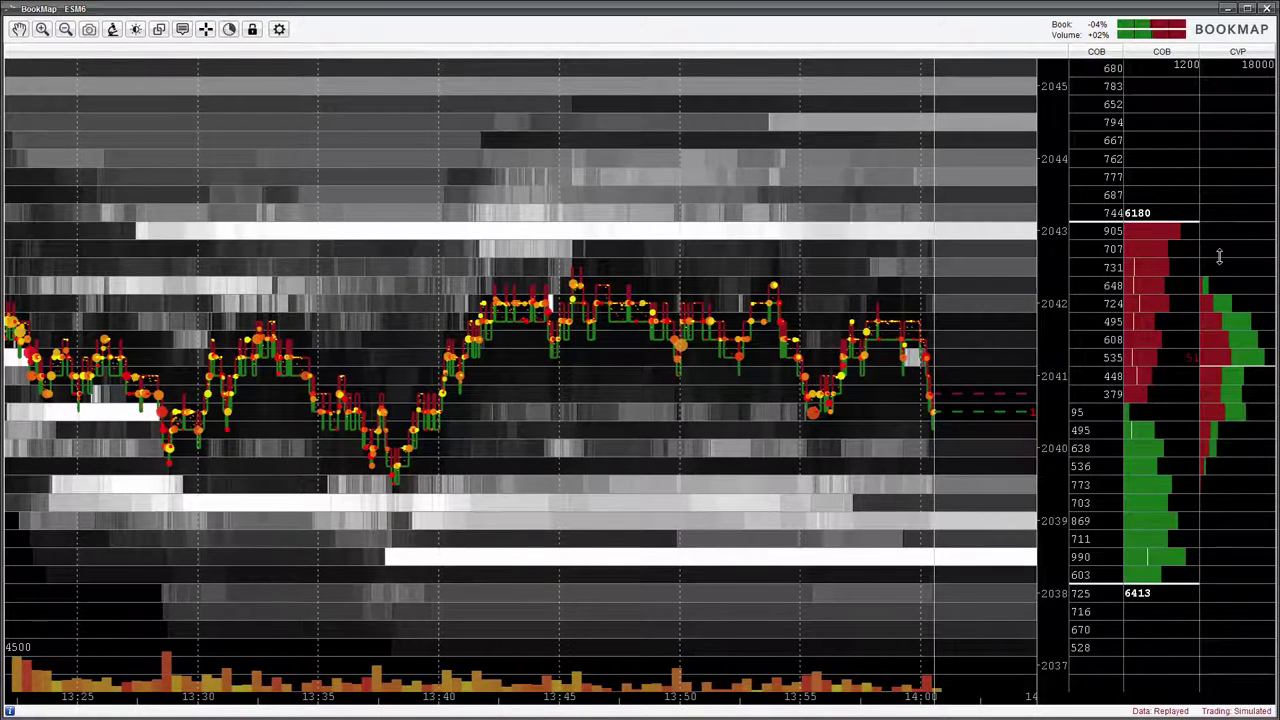
Step: Insert a new column beside the CVP column and set it to the Trades Counter (CTC)
right_click(1219, 257)
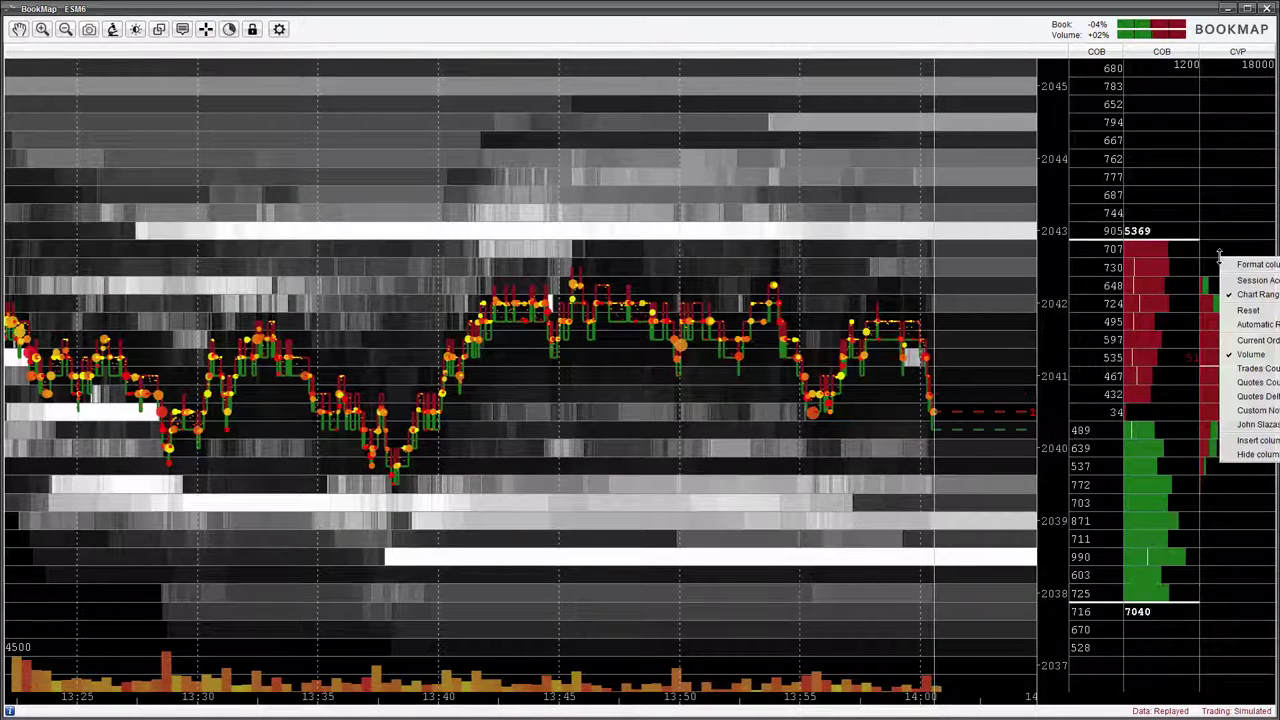
left_click(1268, 443)
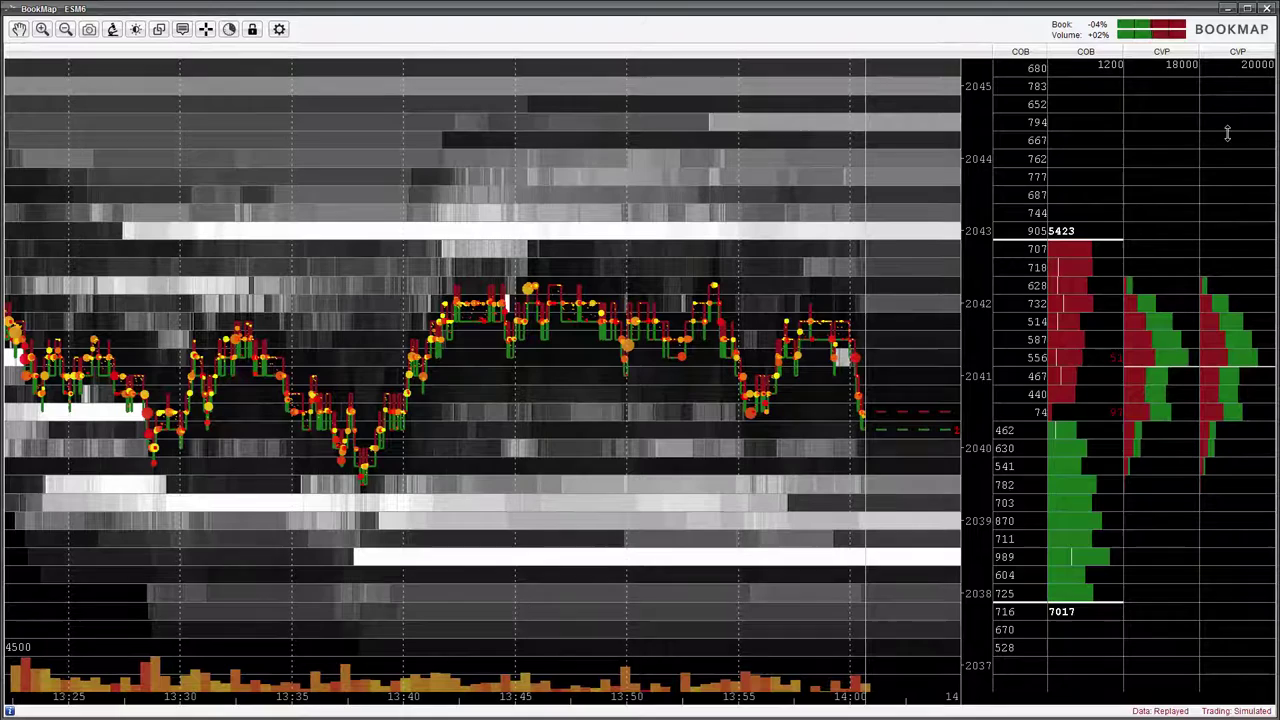
right_click(1207, 205)
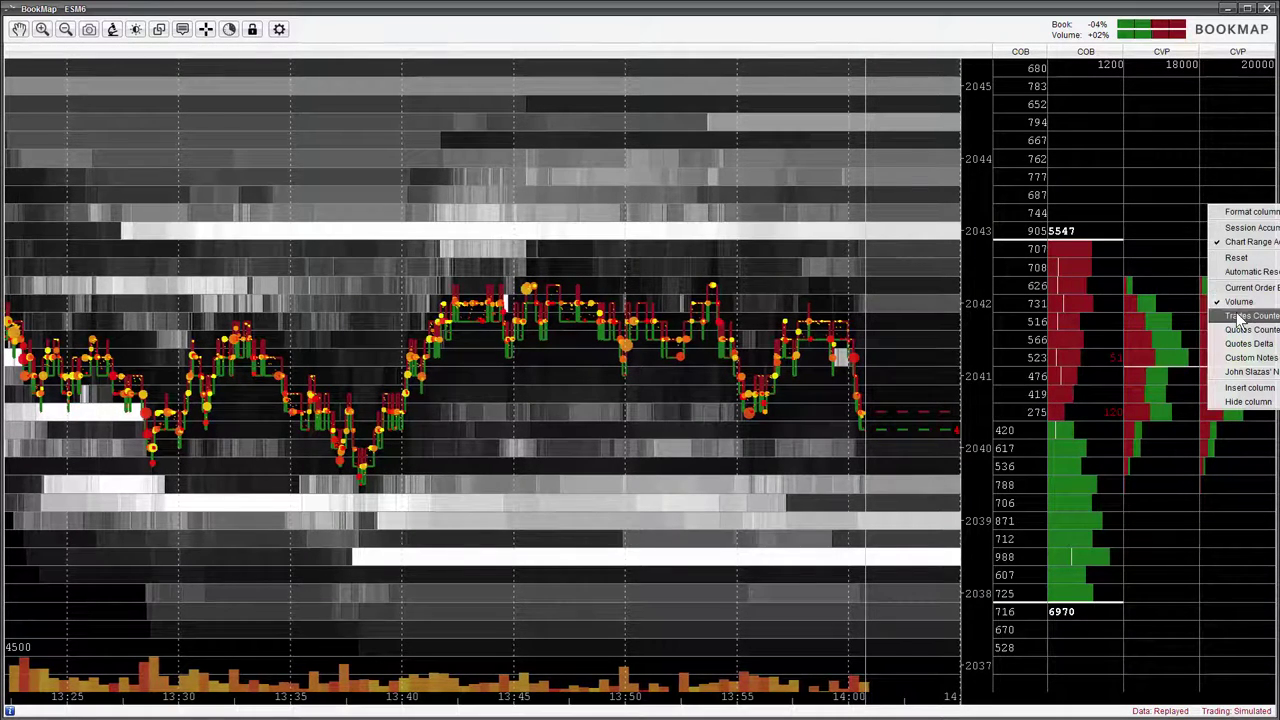
left_click(1238, 317)
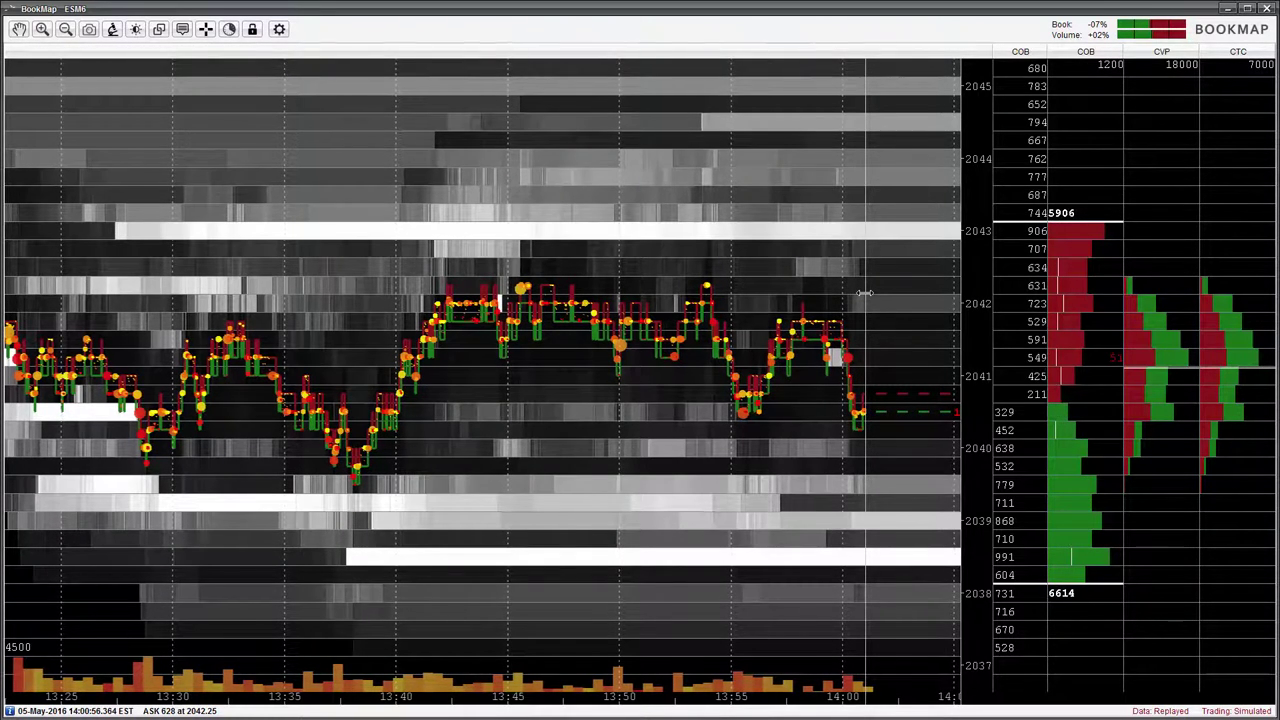
Step: Drag the heatmap left to leave empty space past the latest data
left_click_drag(864, 292, 890, 302)
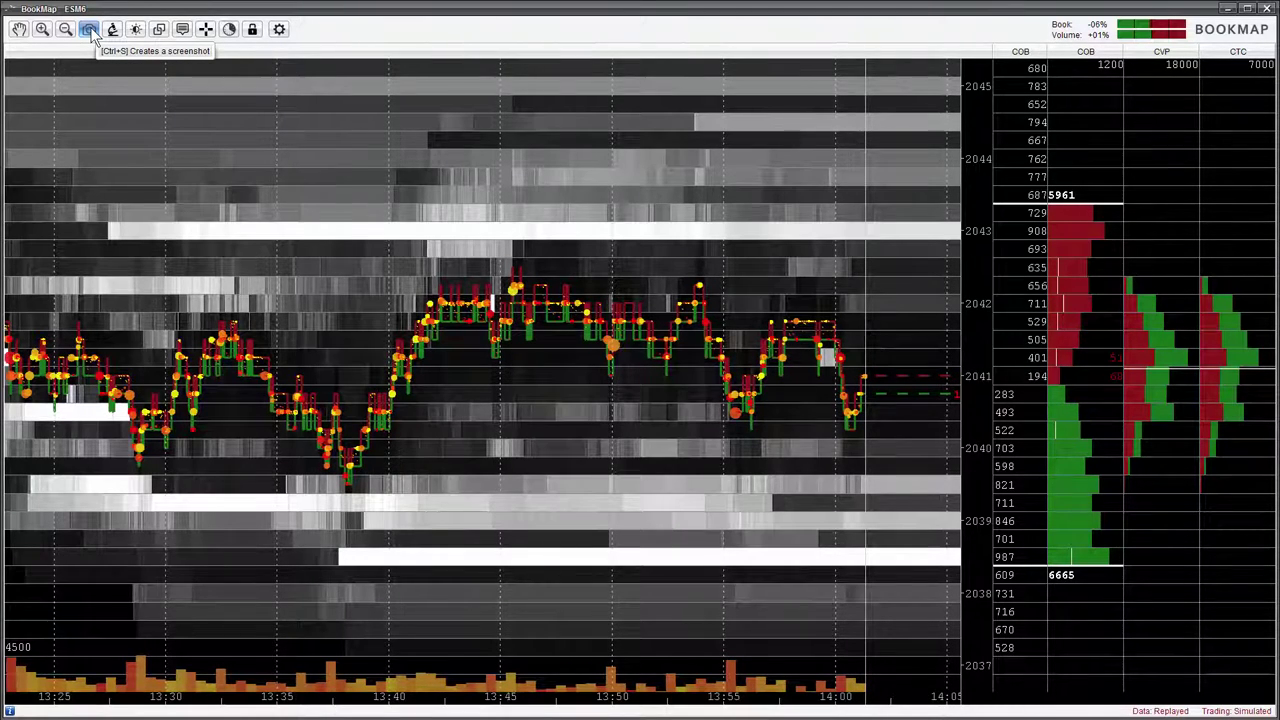
left_click(280, 31)
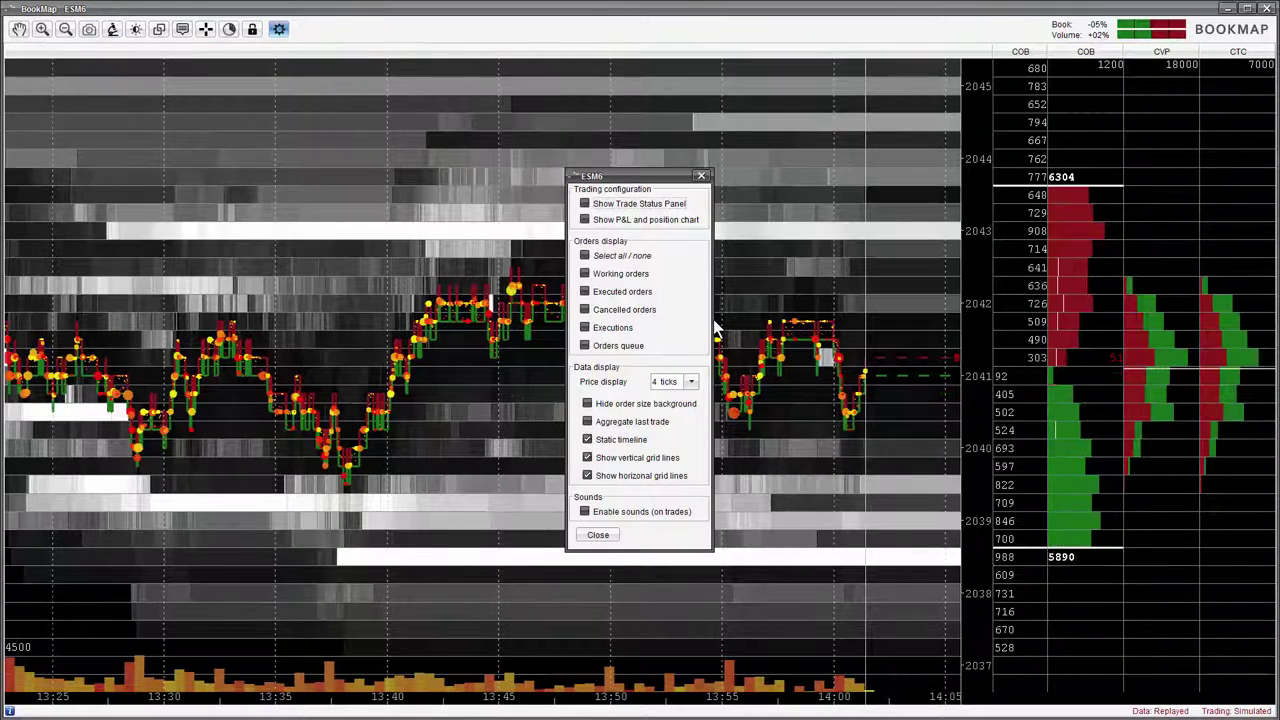
left_click(393, 240)
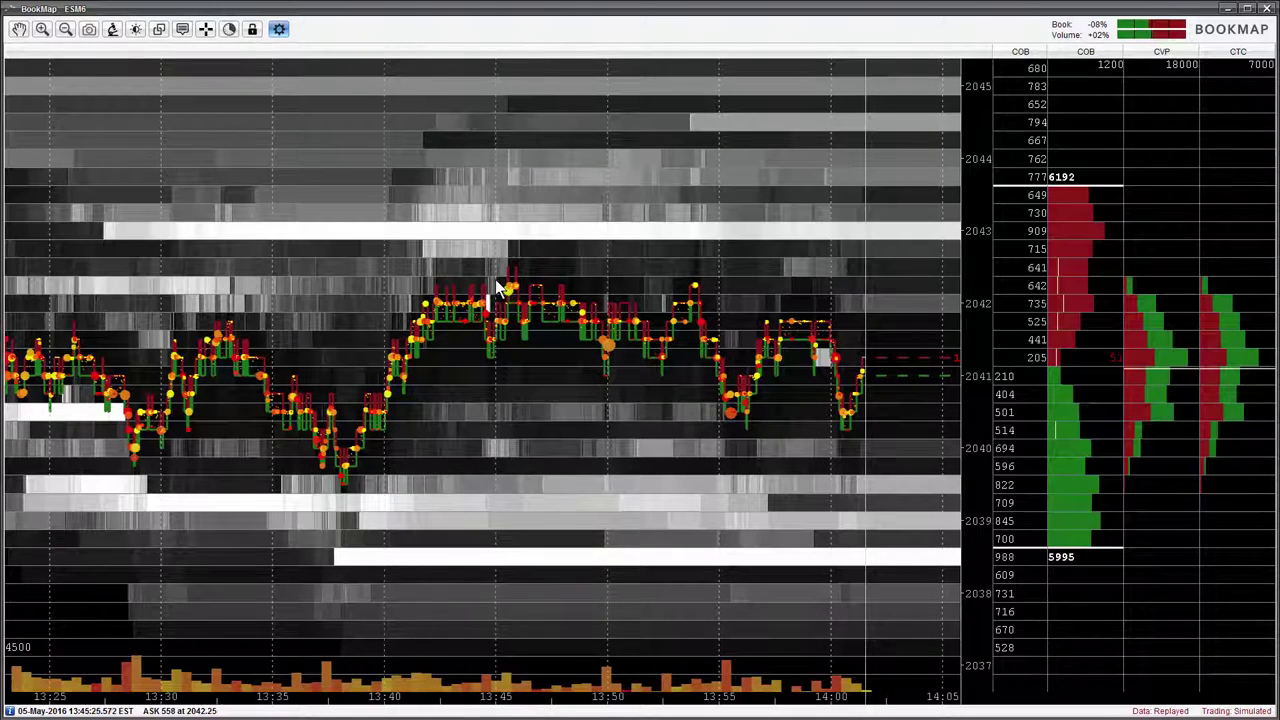
key("alt+space")
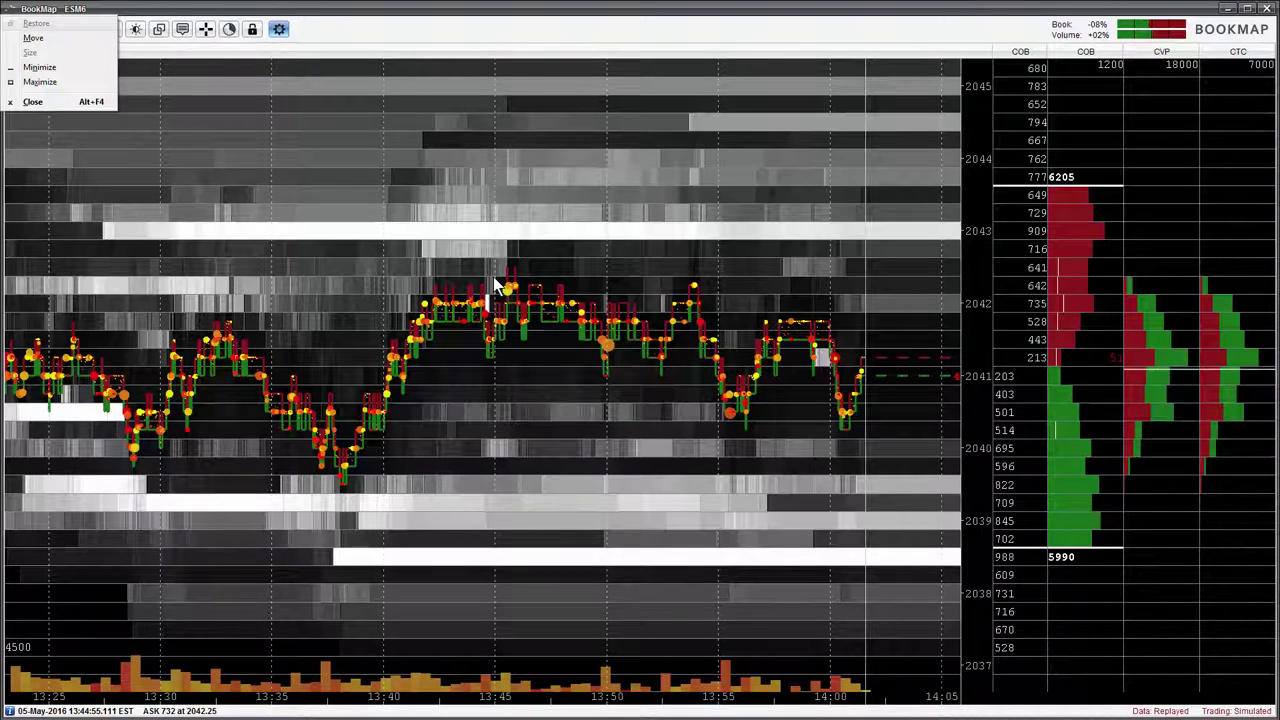
key("Escape")
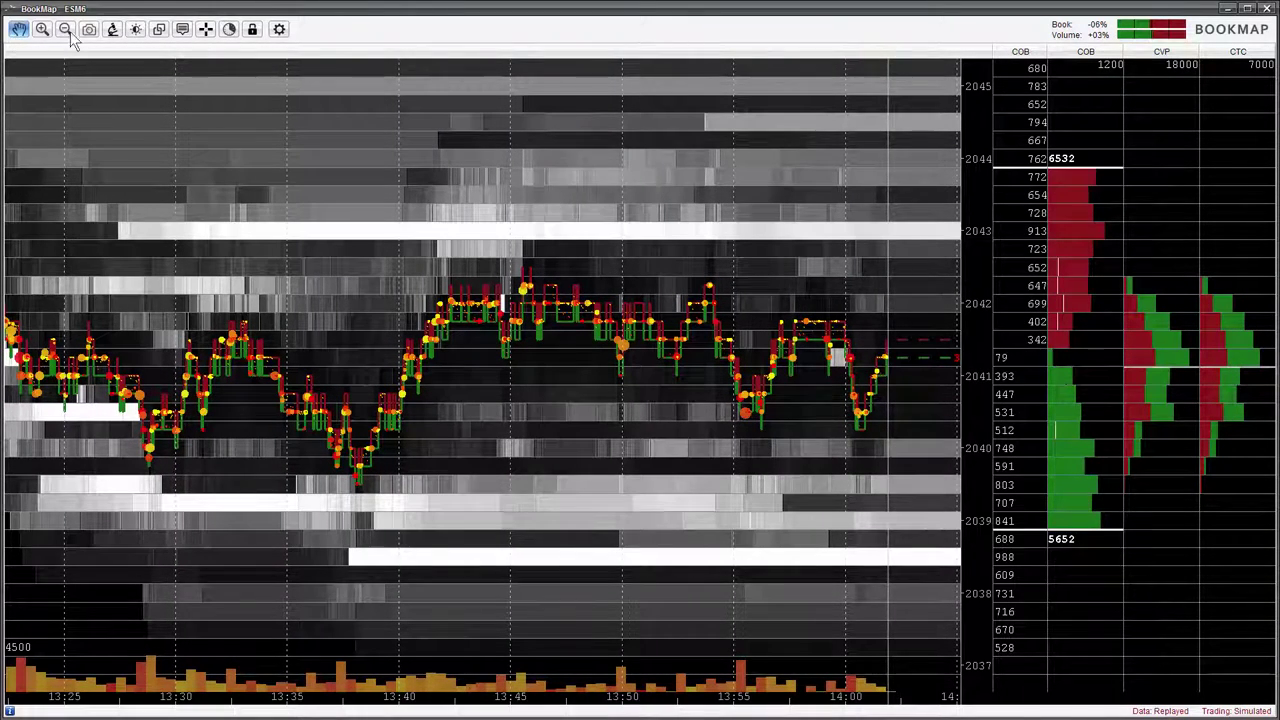
Step: Open the Search... list under the chart's Inherit chart settings from... menu
right_click(349, 36)
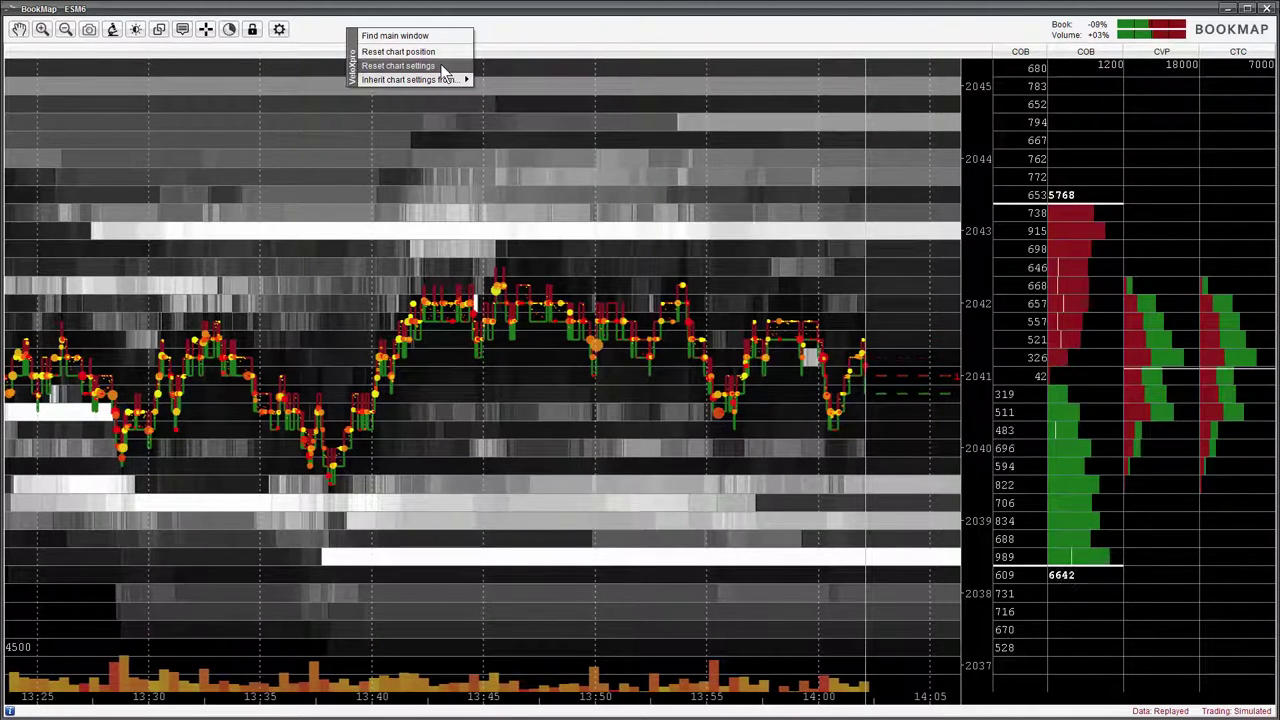
mouse_move(446, 80)
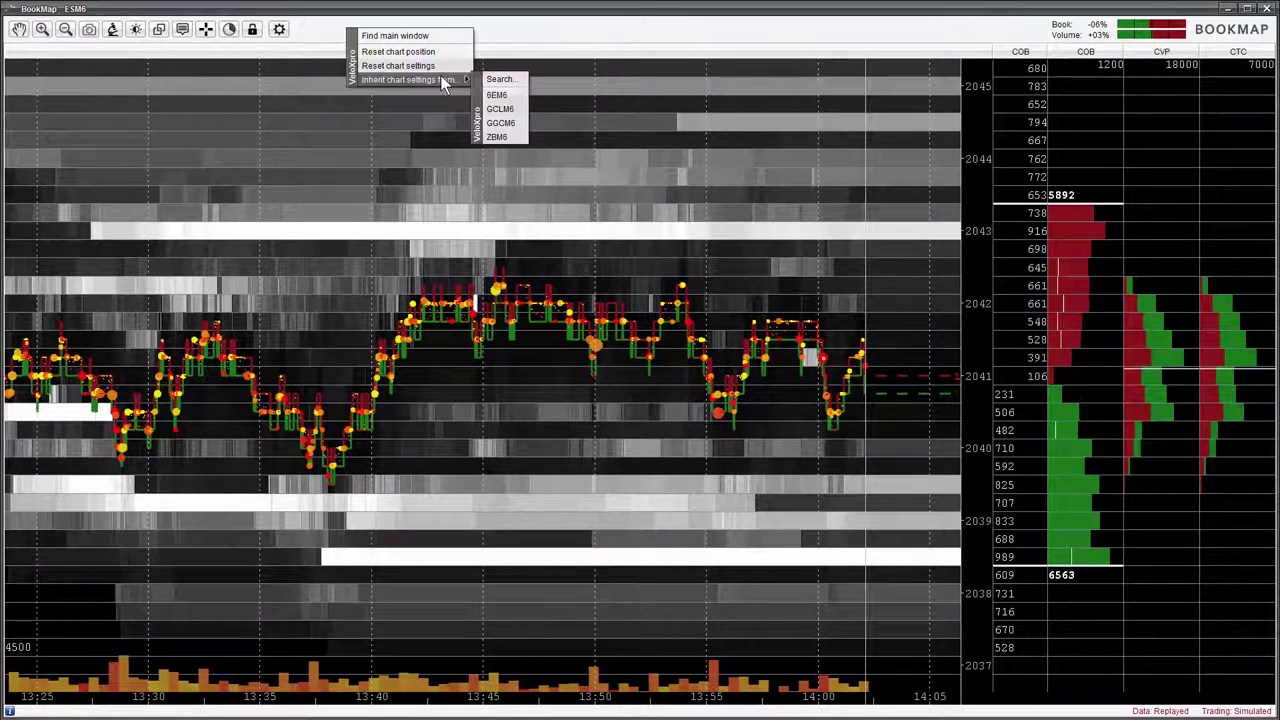
left_click(498, 80)
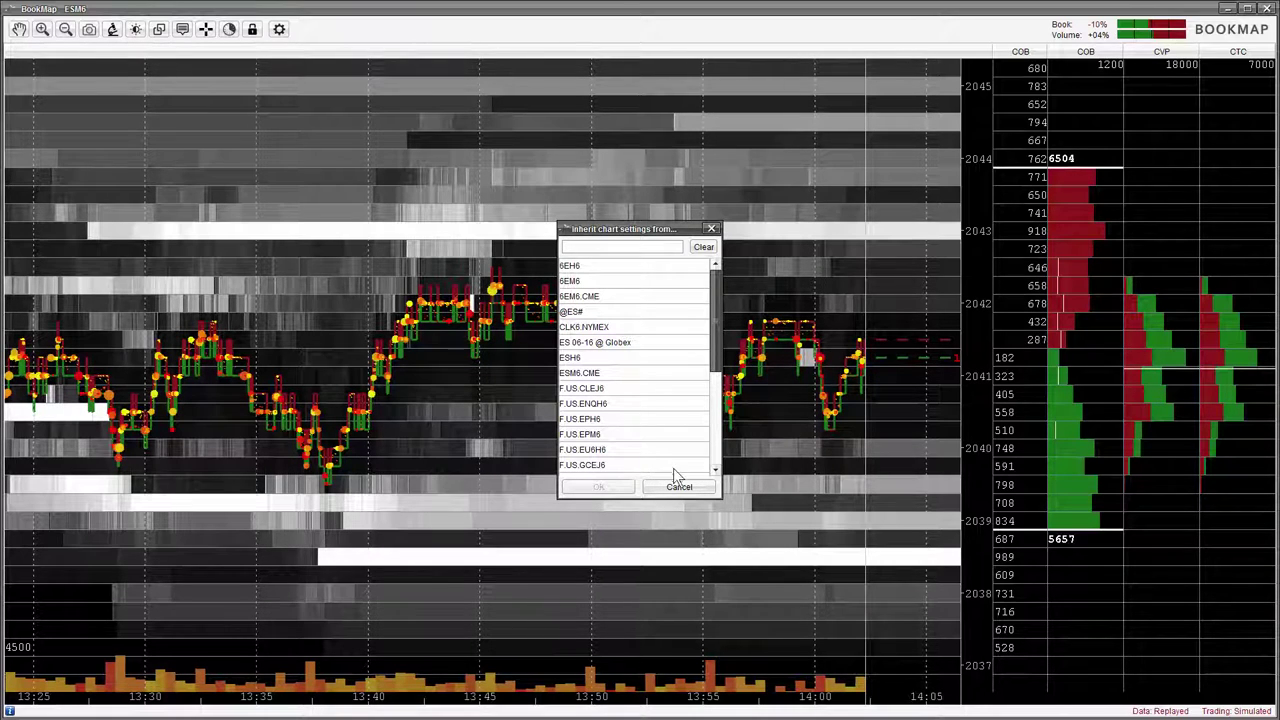
Step: Select F.US.EPH6 in the list, then cancel without inheriting its settings
left_click(630, 418)
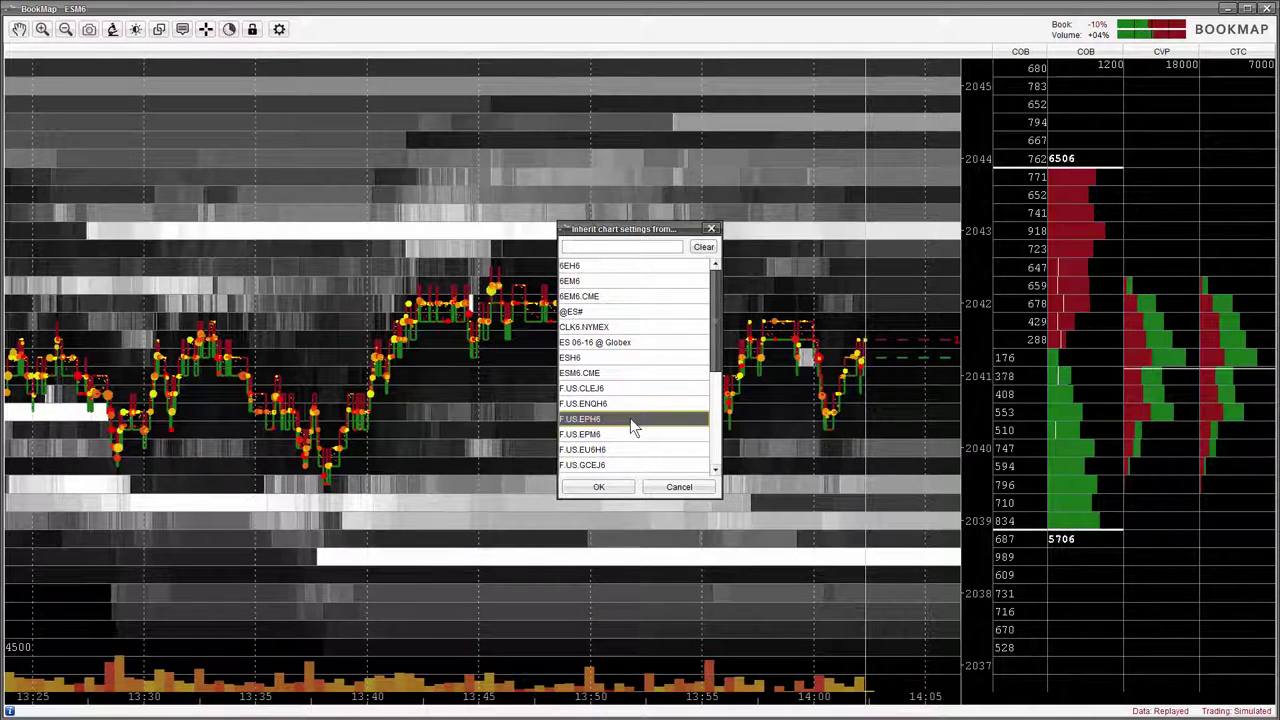
left_click(685, 489)
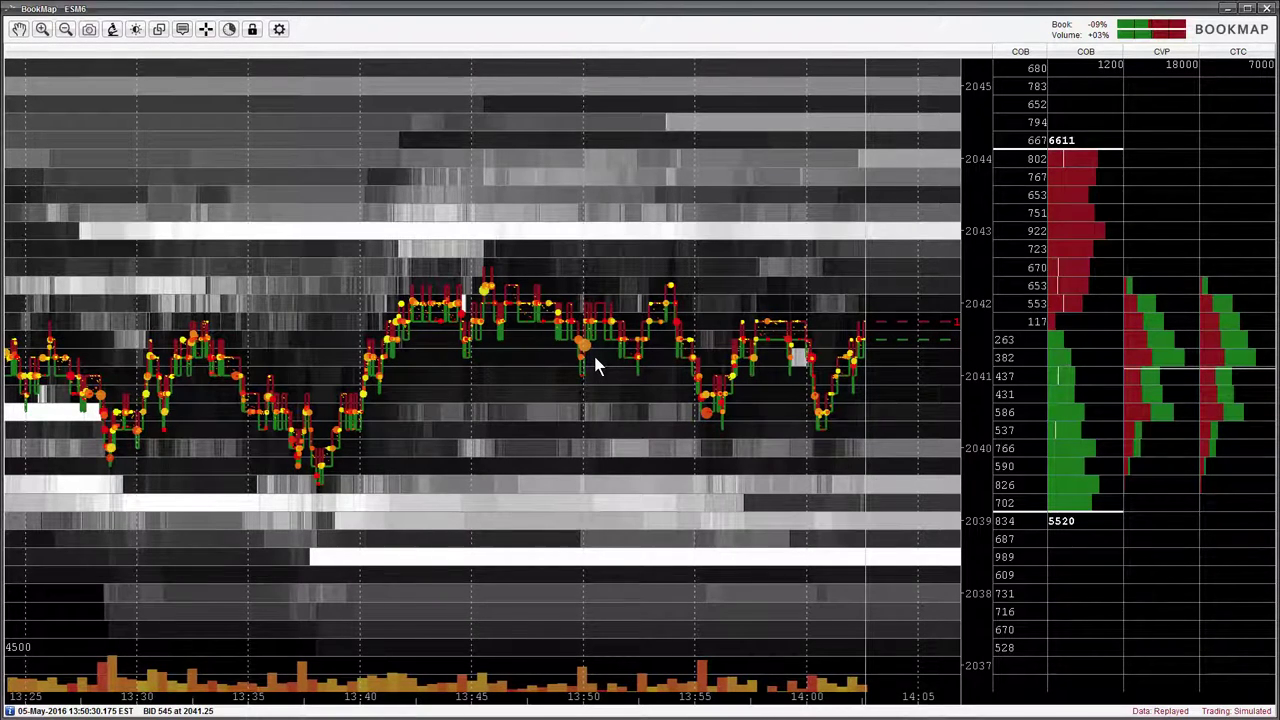
Step: With the hand tool, zoom the heatmap around 13:45:34 down to nanosecond level
left_click(19, 29)
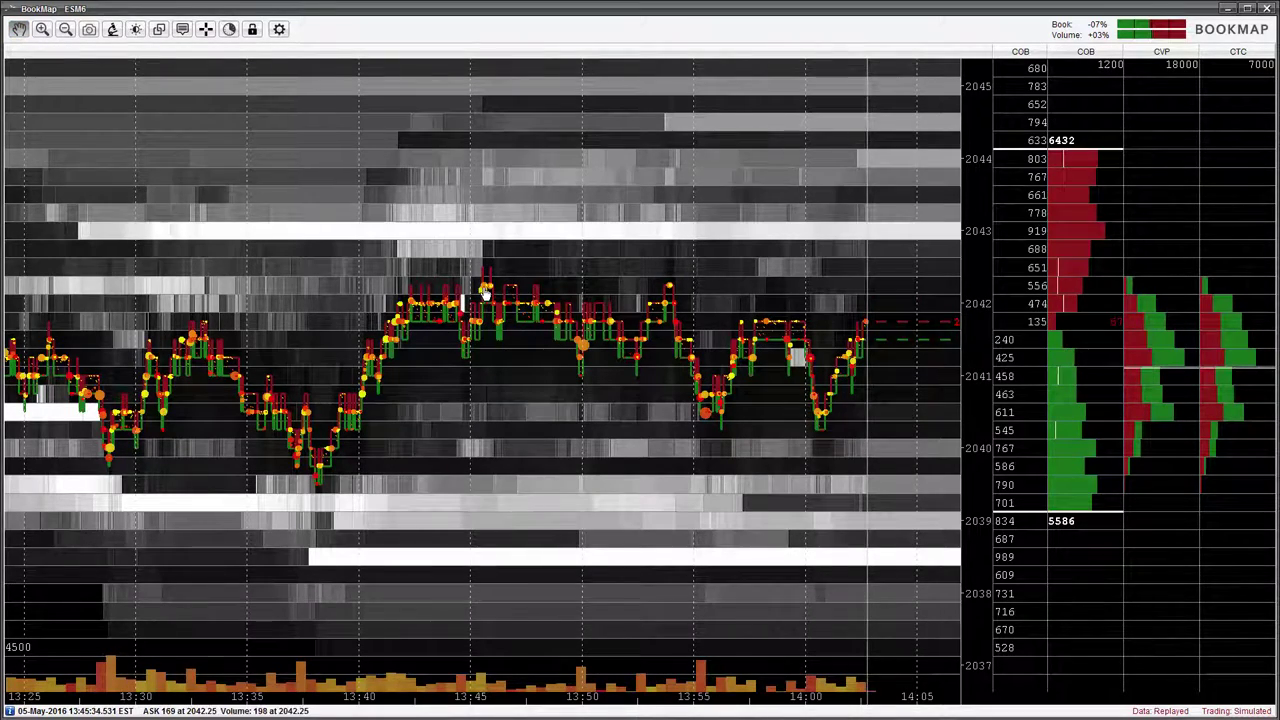
scroll(484, 292, "up", 5)
scroll(484, 355, "up", 2)
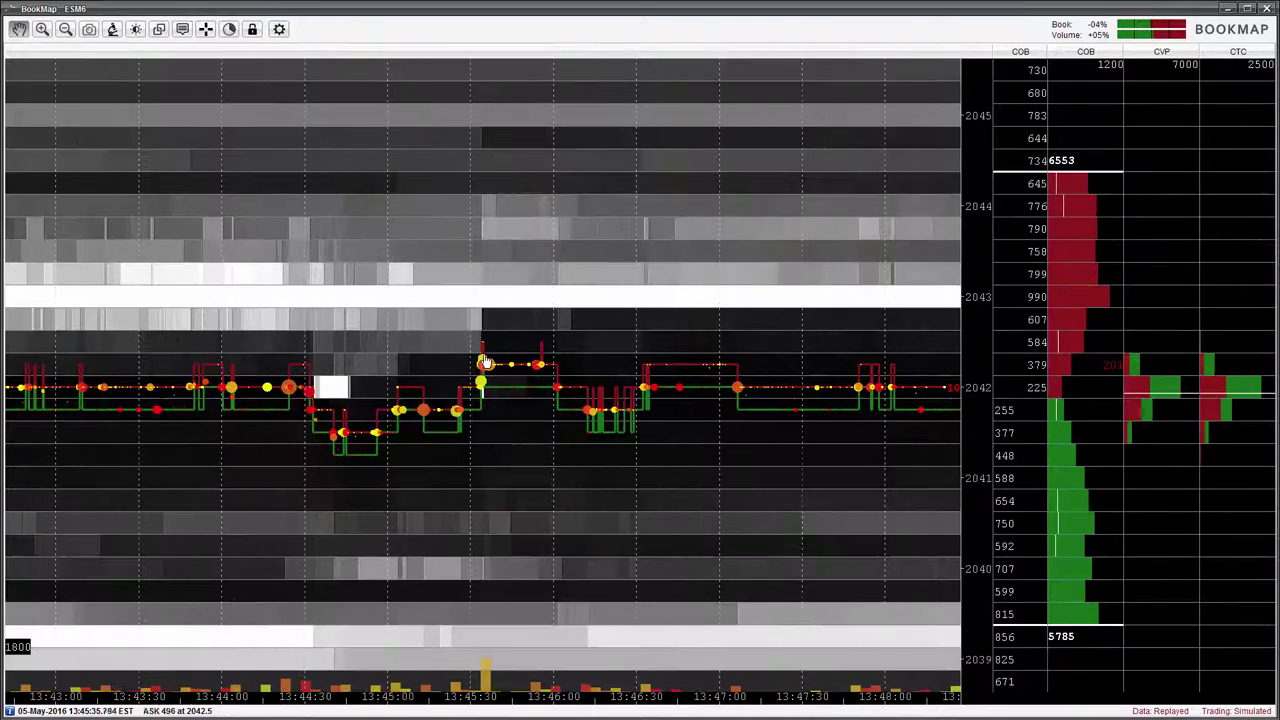
scroll(484, 362, "up", 4)
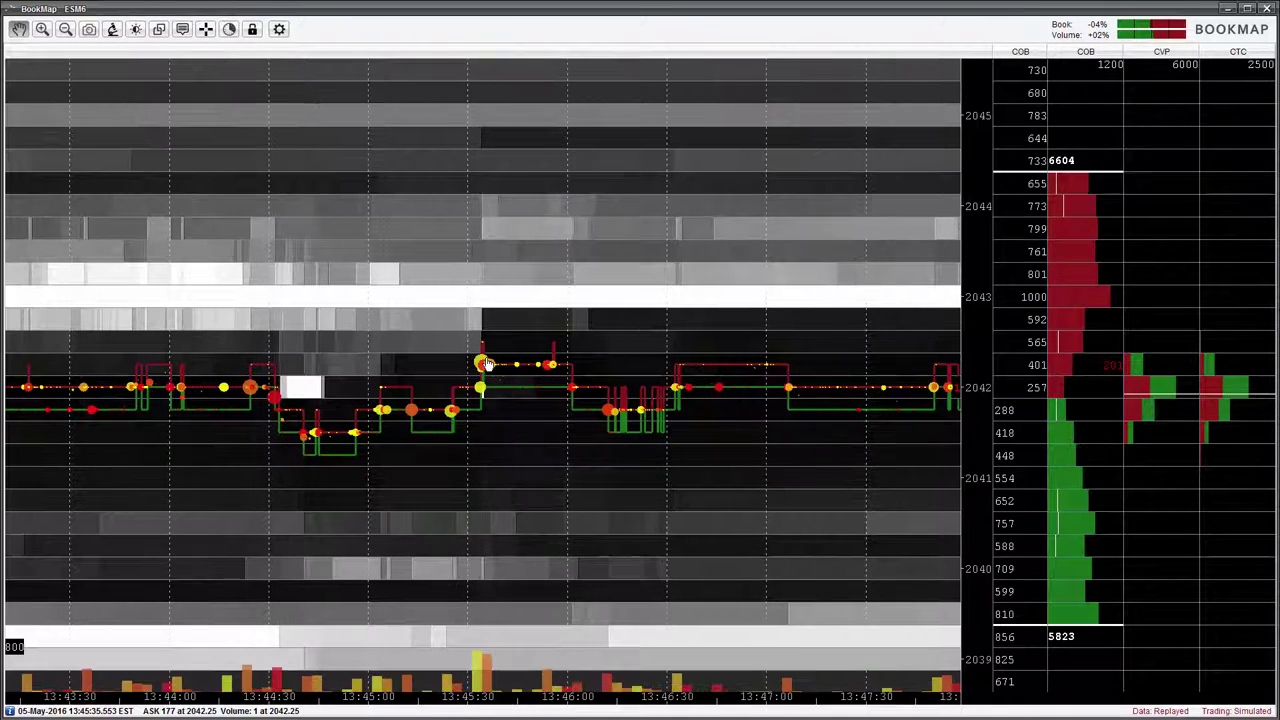
scroll(484, 362, "up", 4)
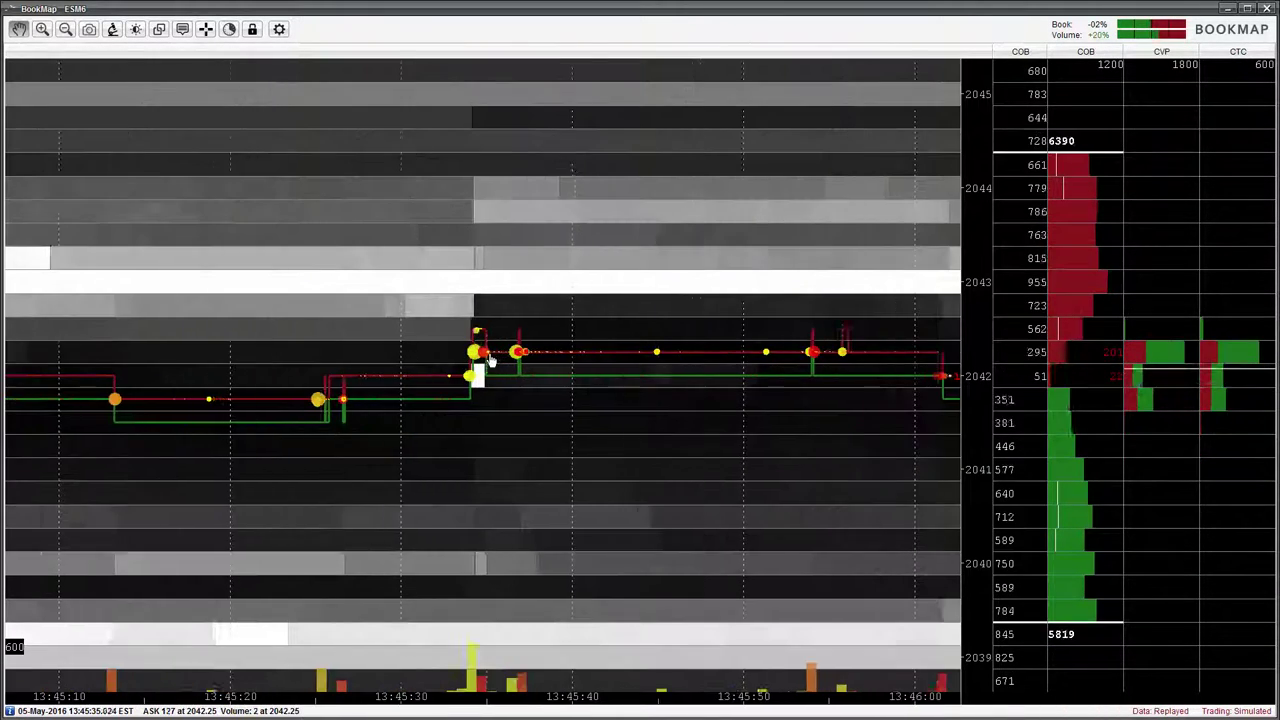
scroll(465, 381, "up", 6)
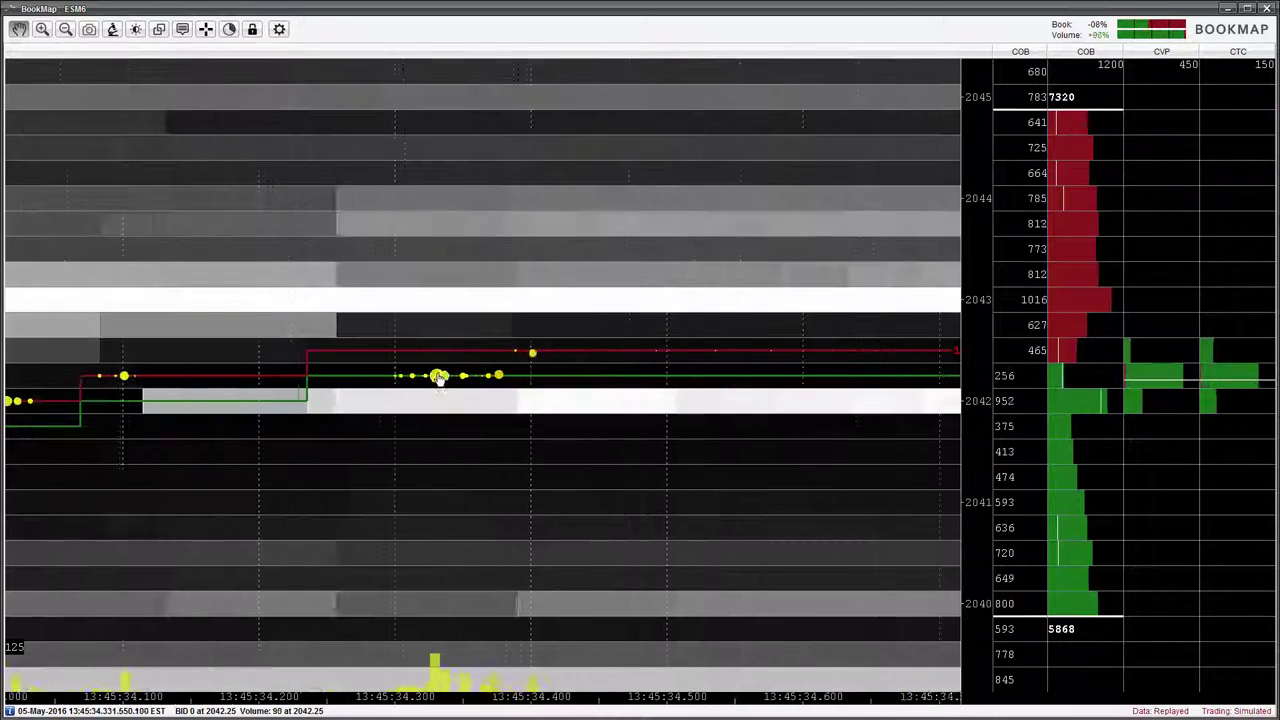
scroll(443, 377, "up", 3)
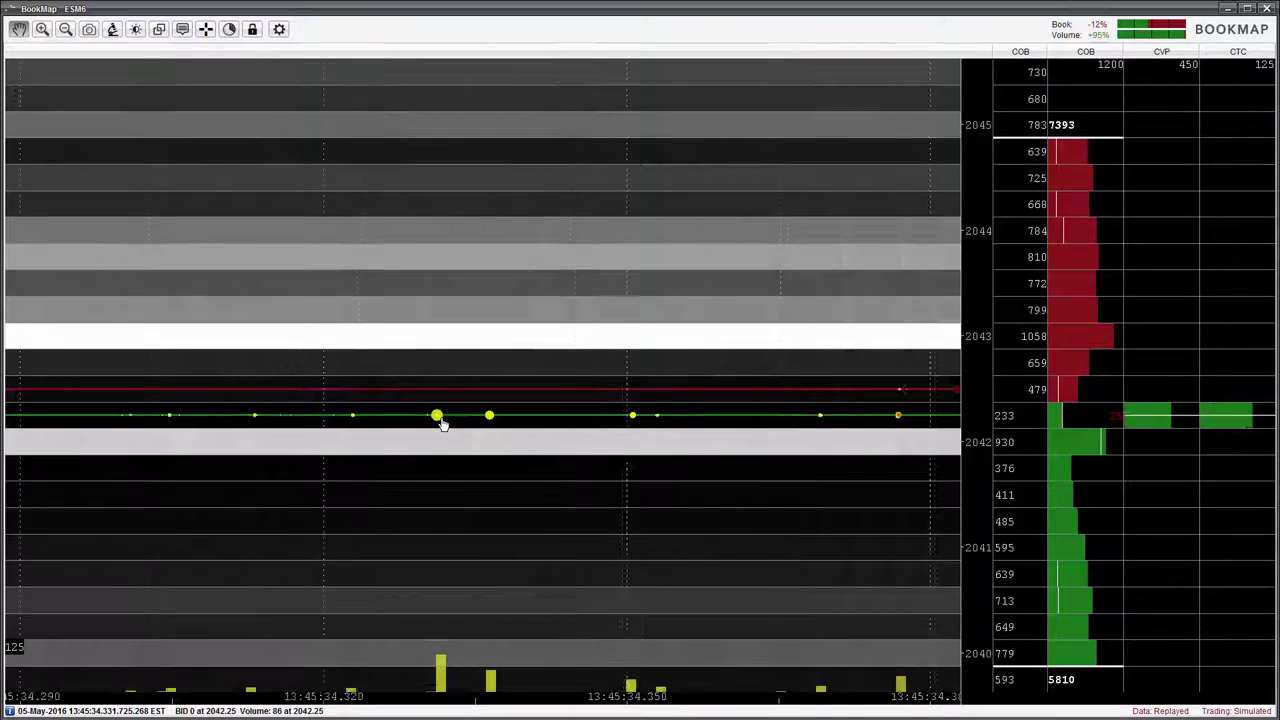
scroll(440, 417, "up", 4)
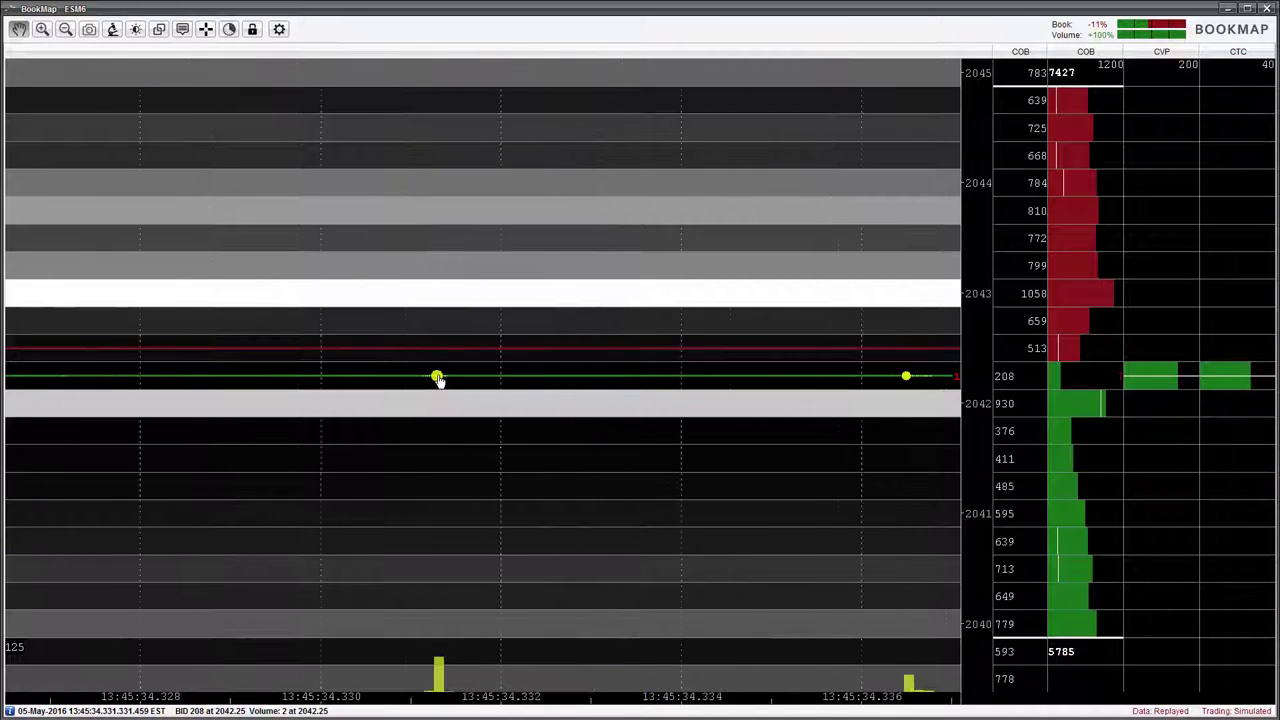
scroll(438, 378, "up", 2)
scroll(438, 378, "up", 2)
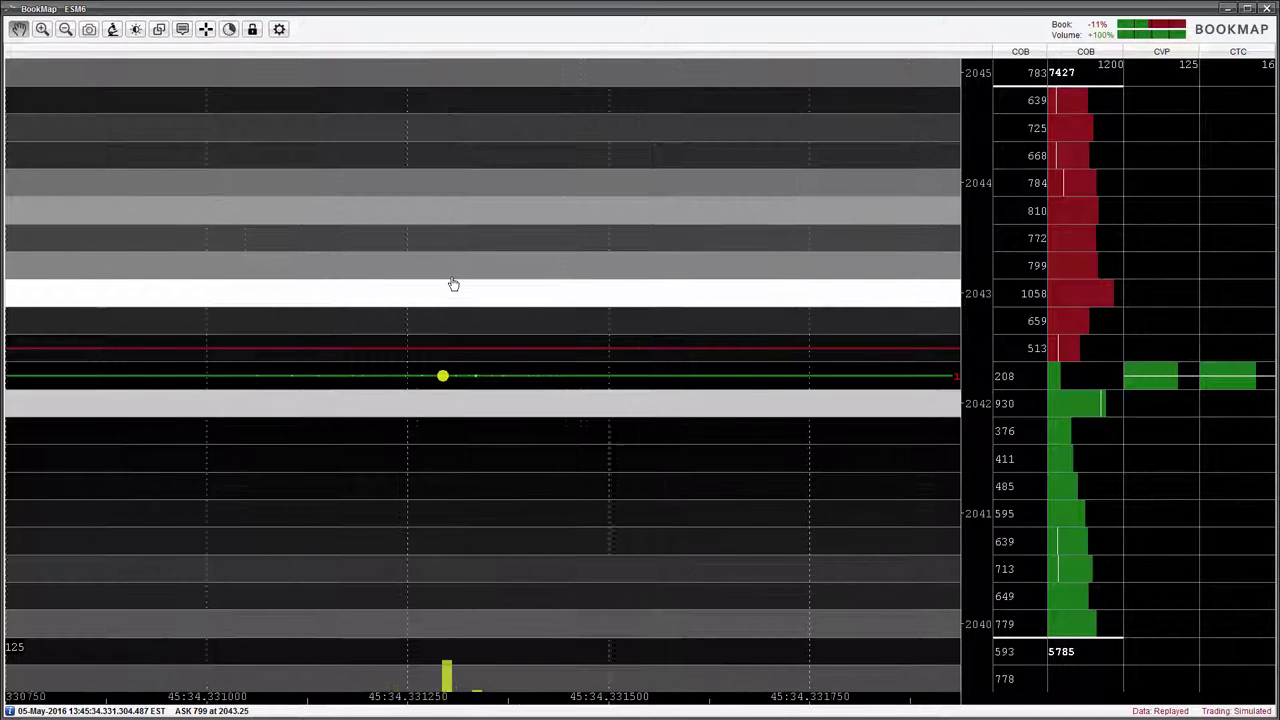
Step: Zoom back out until the time axis shows half-second intervals
scroll(450, 284, "down", 2)
scroll(448, 284, "down", 2)
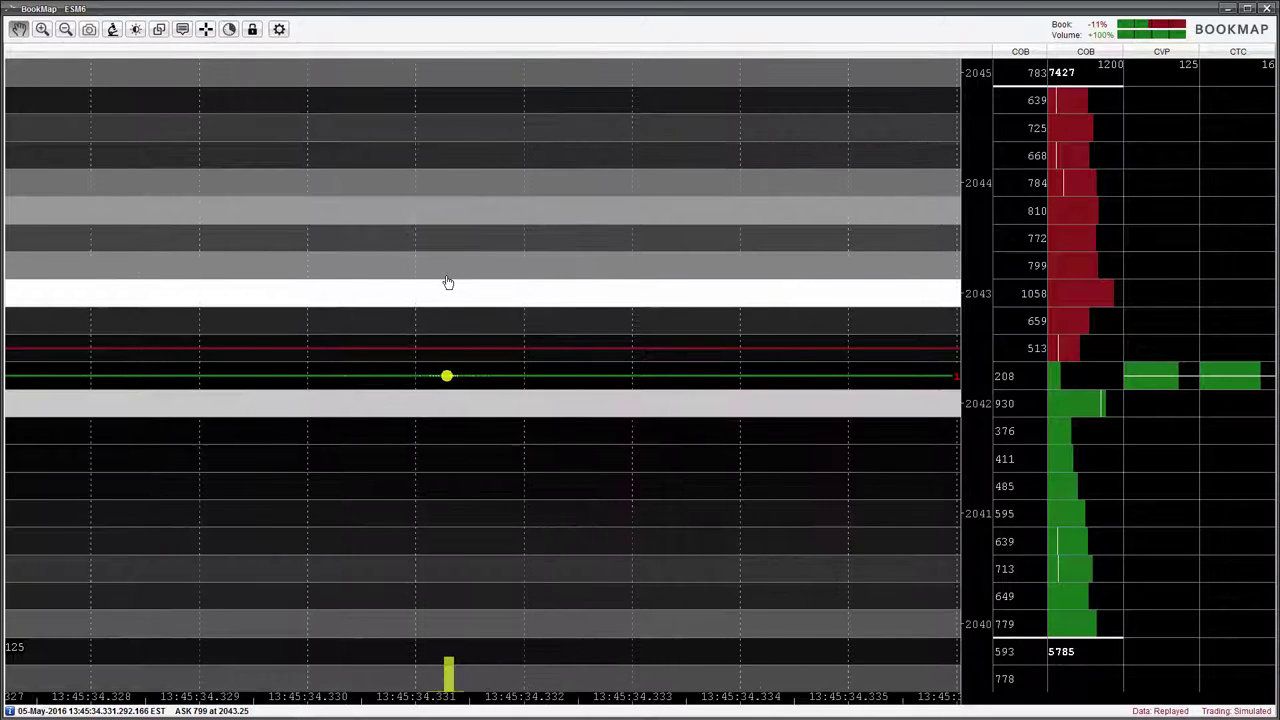
scroll(448, 284, "down", 2)
scroll(448, 284, "down", 8)
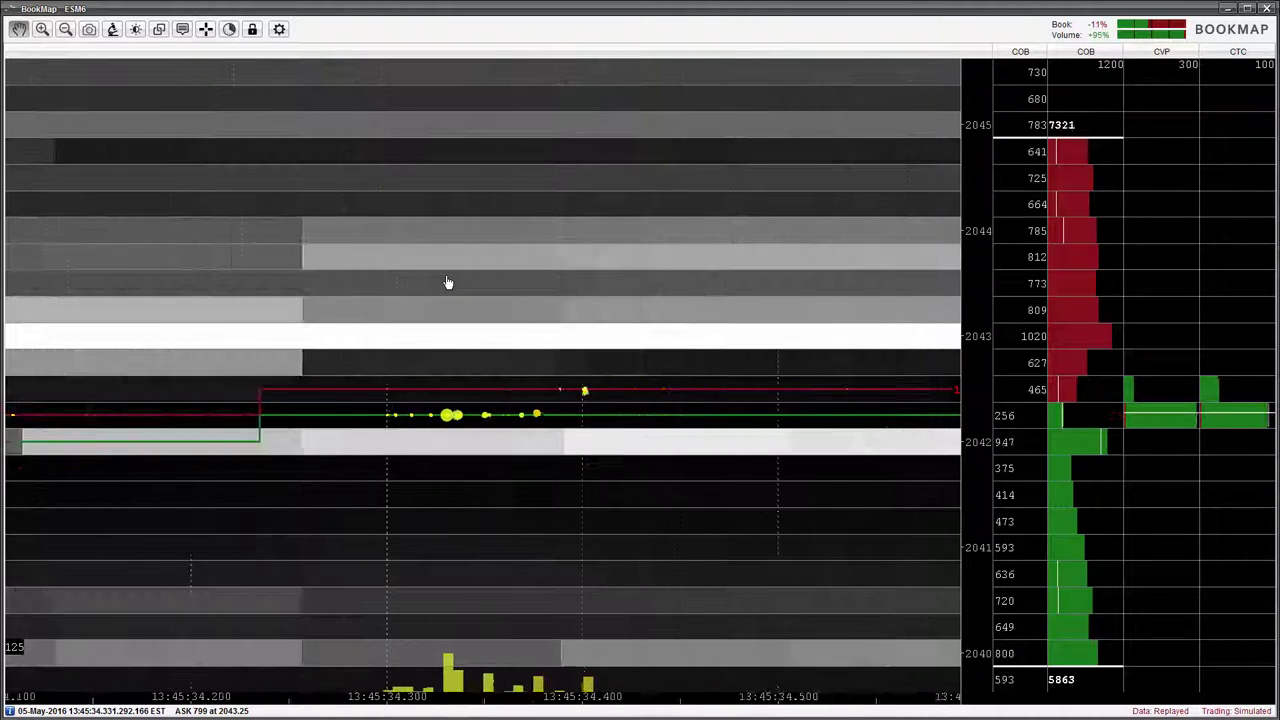
scroll(448, 282, "down", 3)
scroll(535, 330, "down", 1)
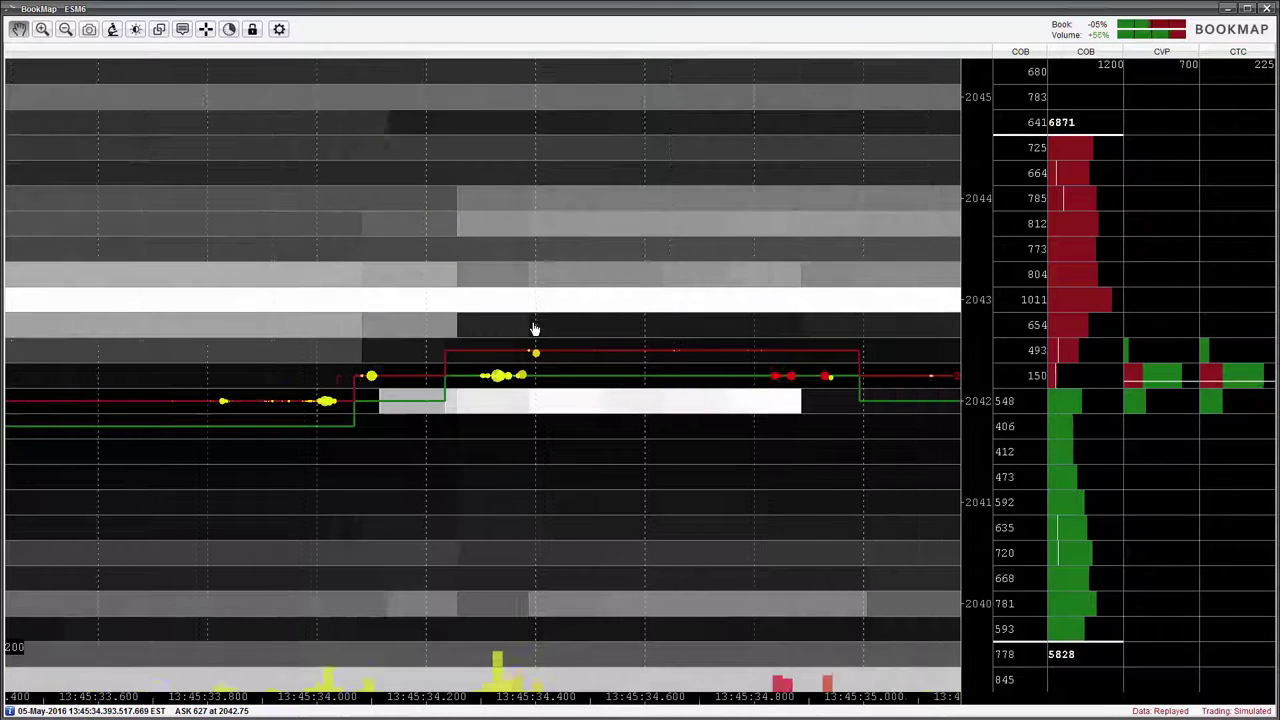
scroll(535, 330, "down", 1)
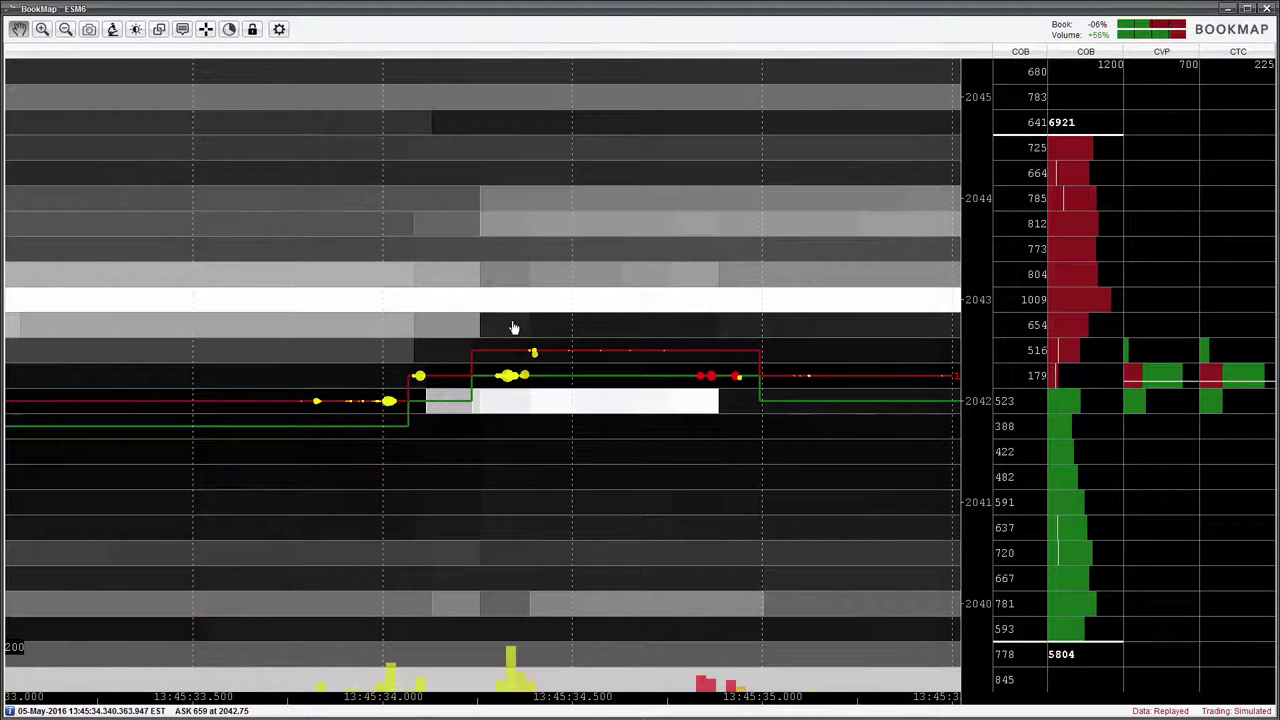